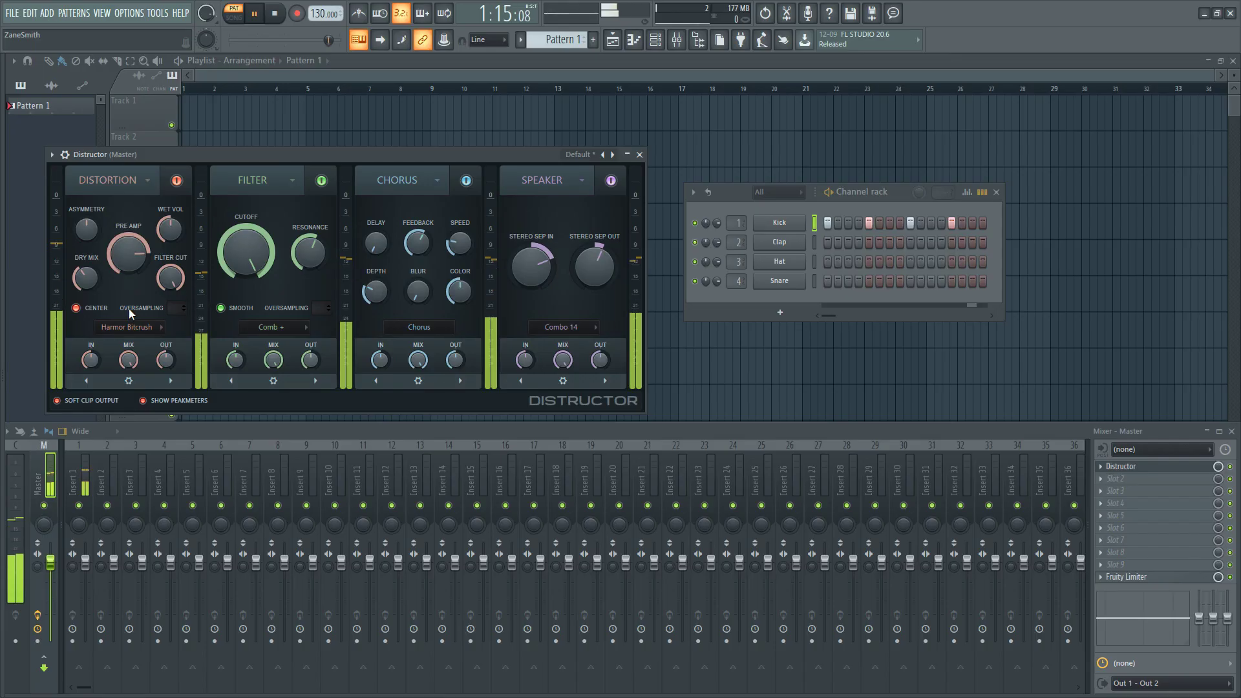
# Set Distructor to Harmor Classic distortion, Low pass 6 filter and the Closest speaker cabinet
pyautogui.click(126, 326)
pyautogui.click(135, 342)
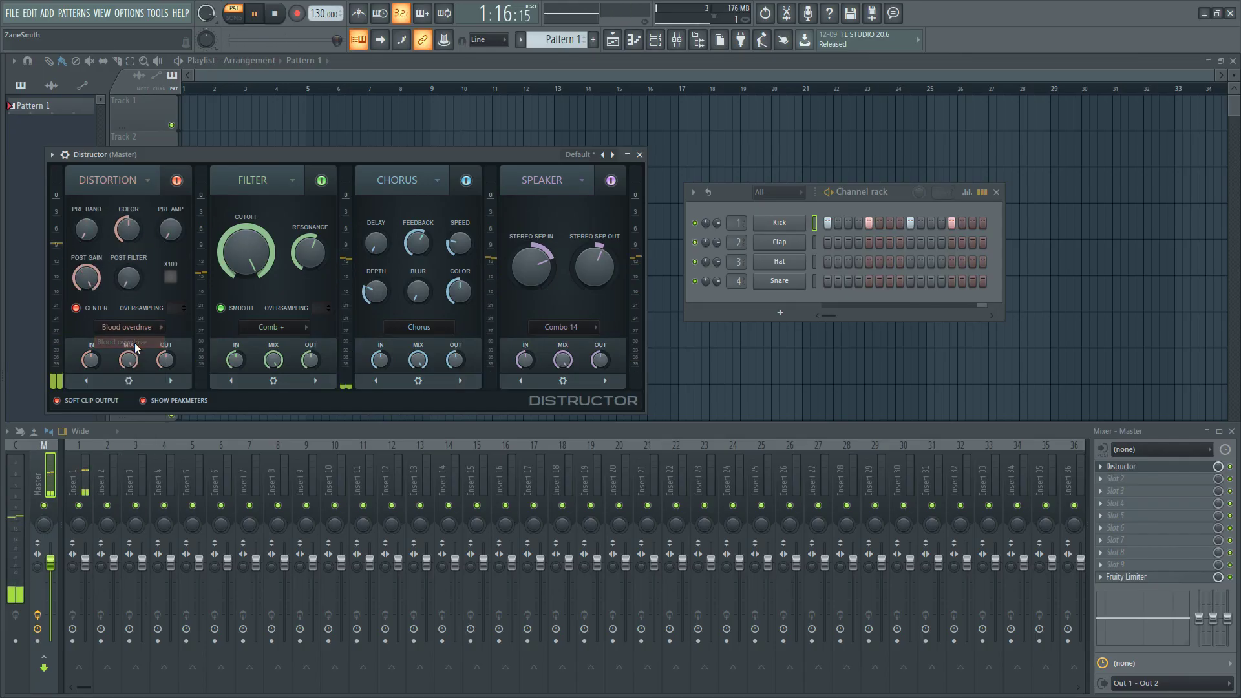
pyautogui.click(137, 327)
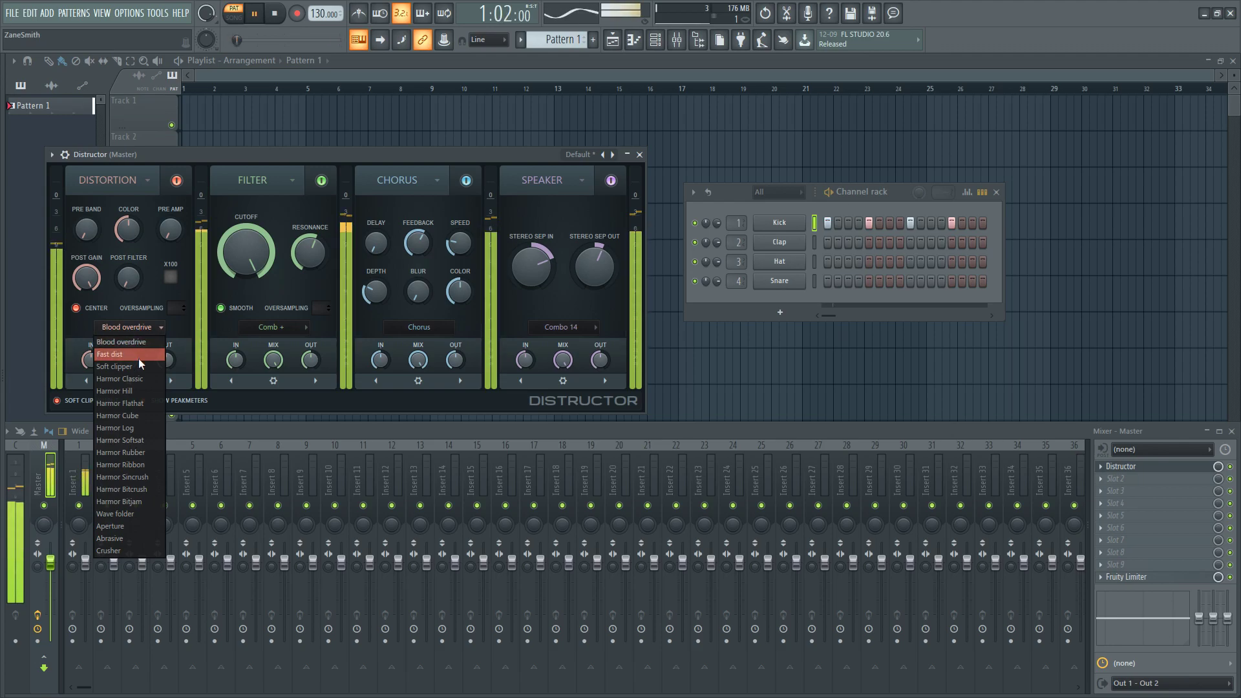
pyautogui.click(140, 377)
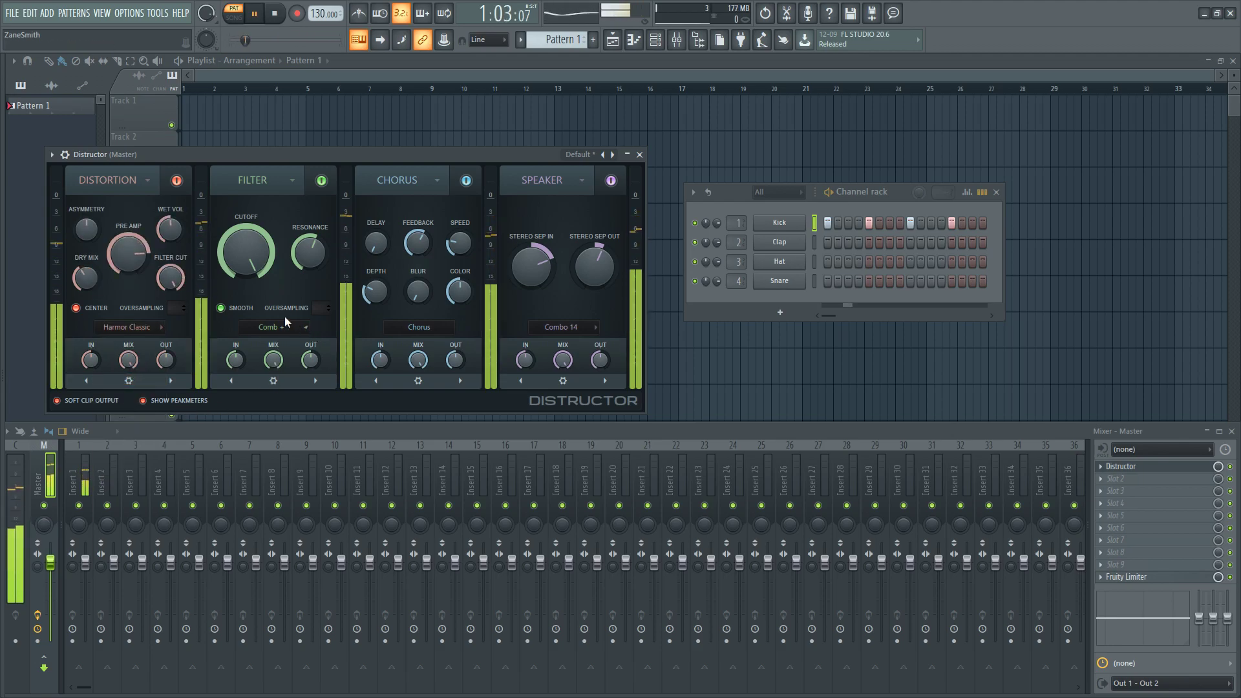
pyautogui.click(284, 326)
pyautogui.click(286, 344)
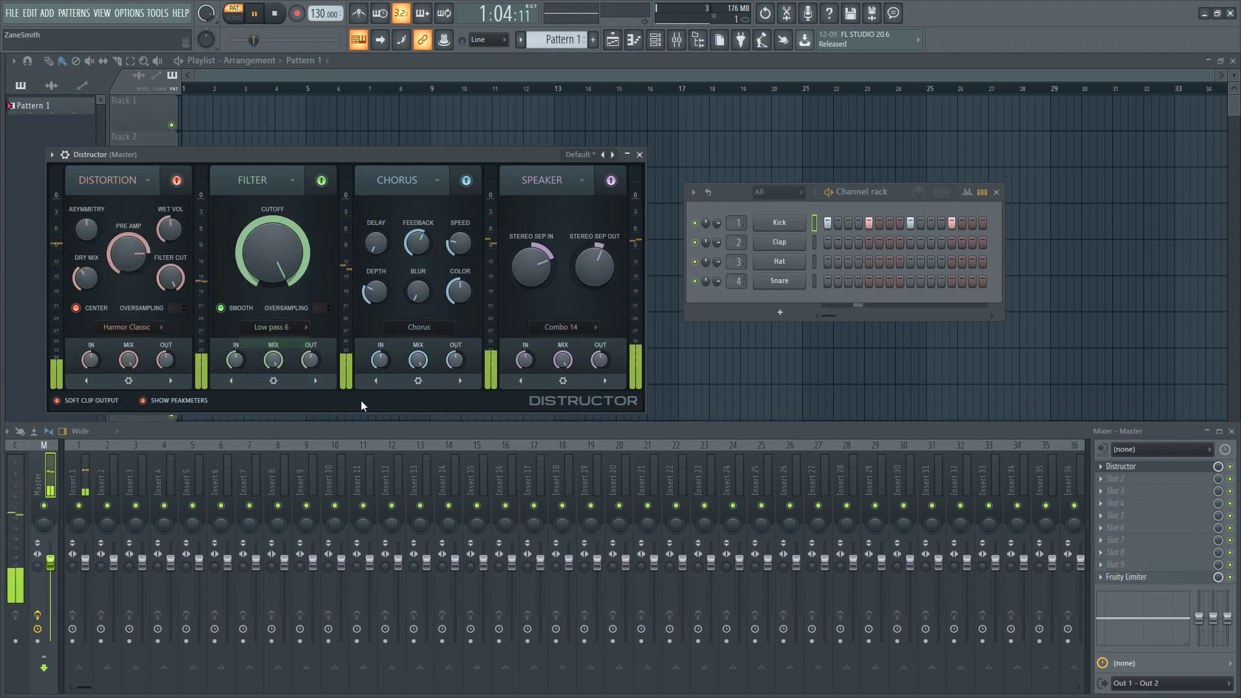
pyautogui.click(560, 327)
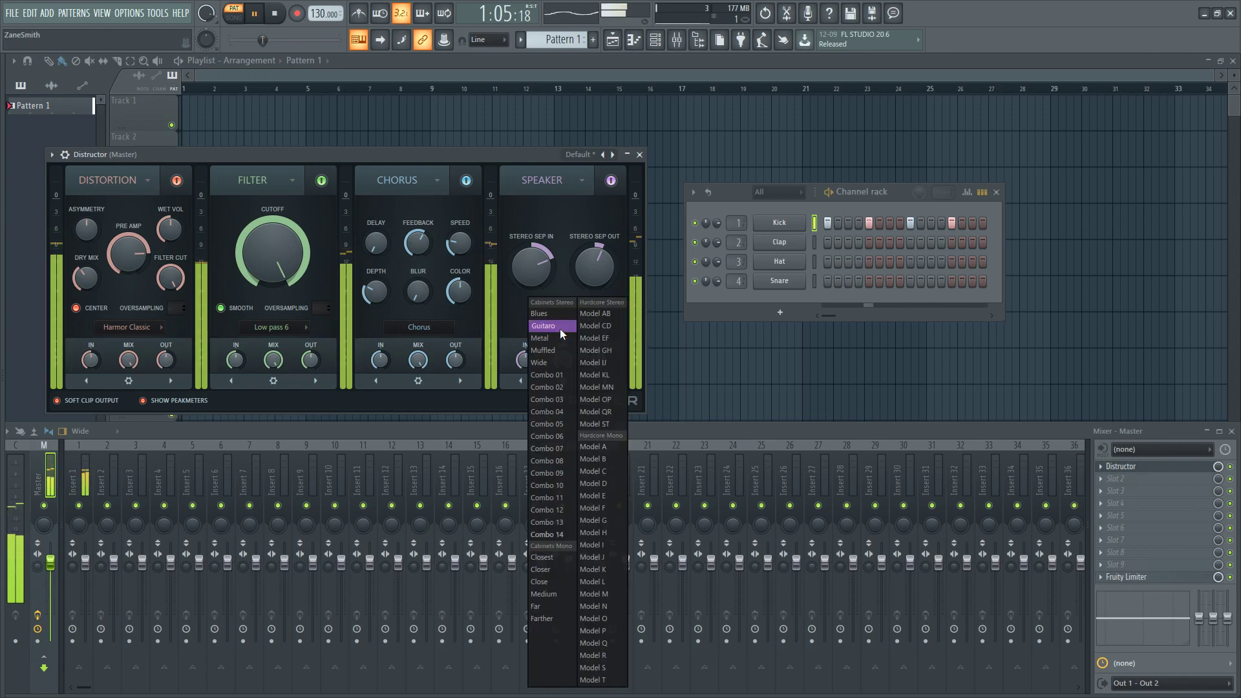
pyautogui.click(557, 349)
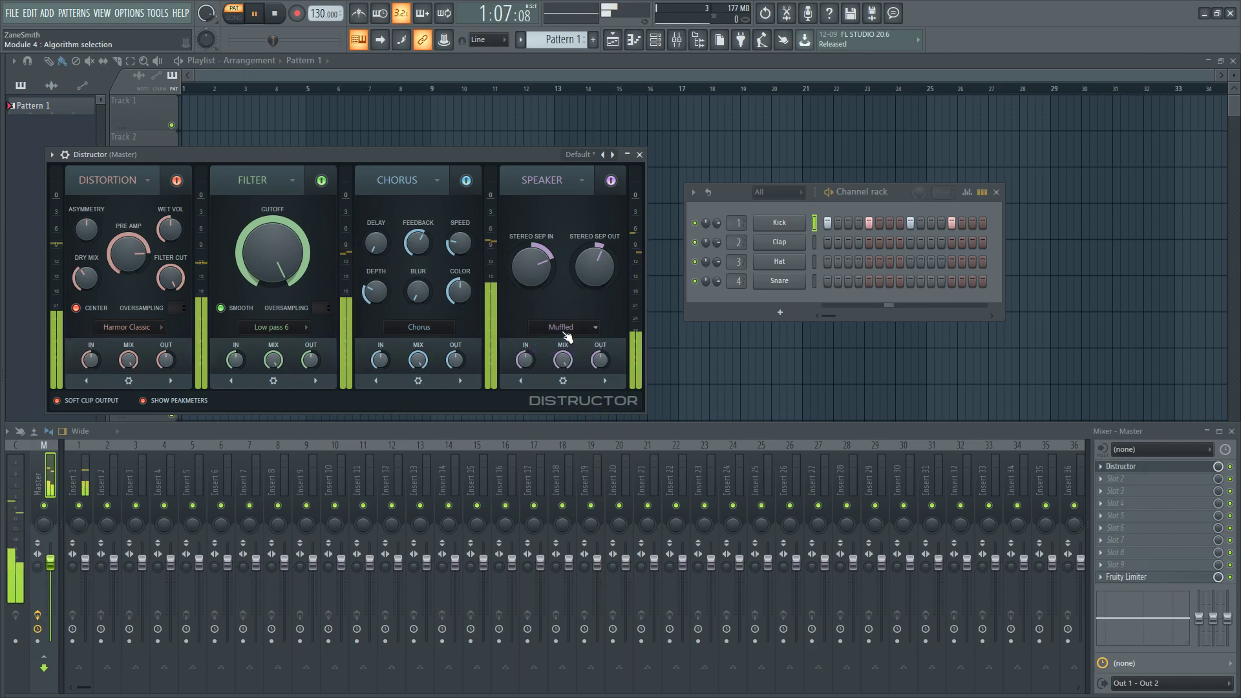
pyautogui.click(560, 328)
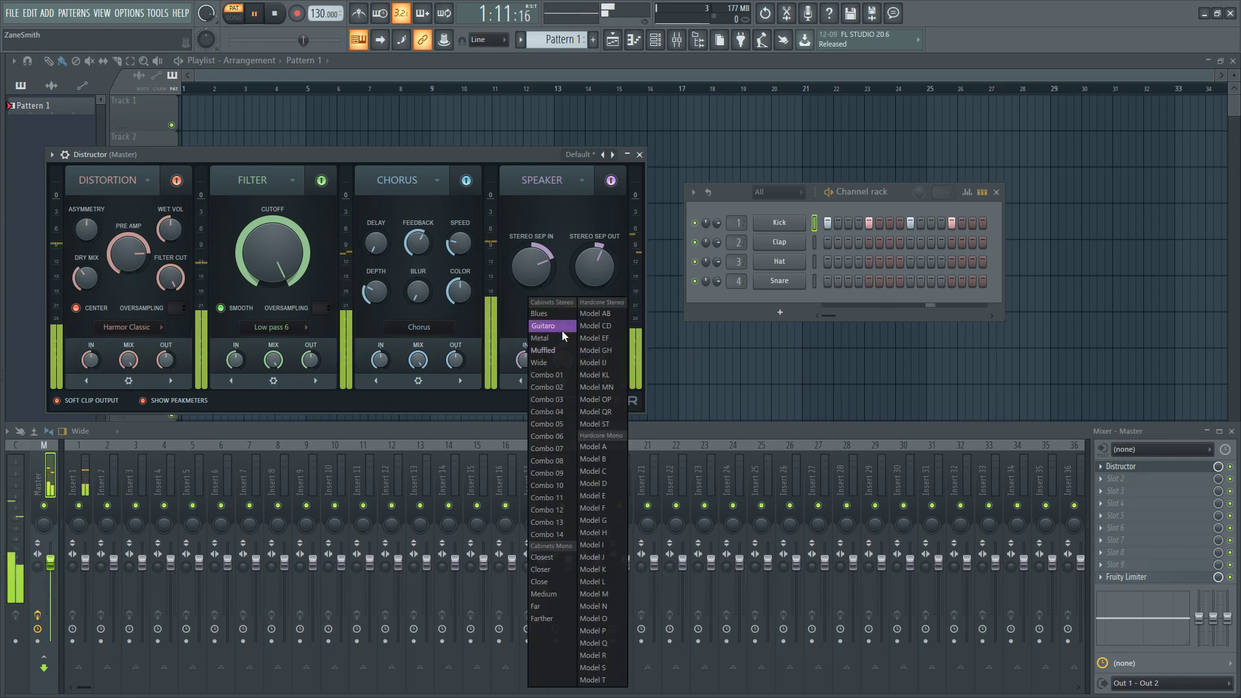
pyautogui.click(556, 558)
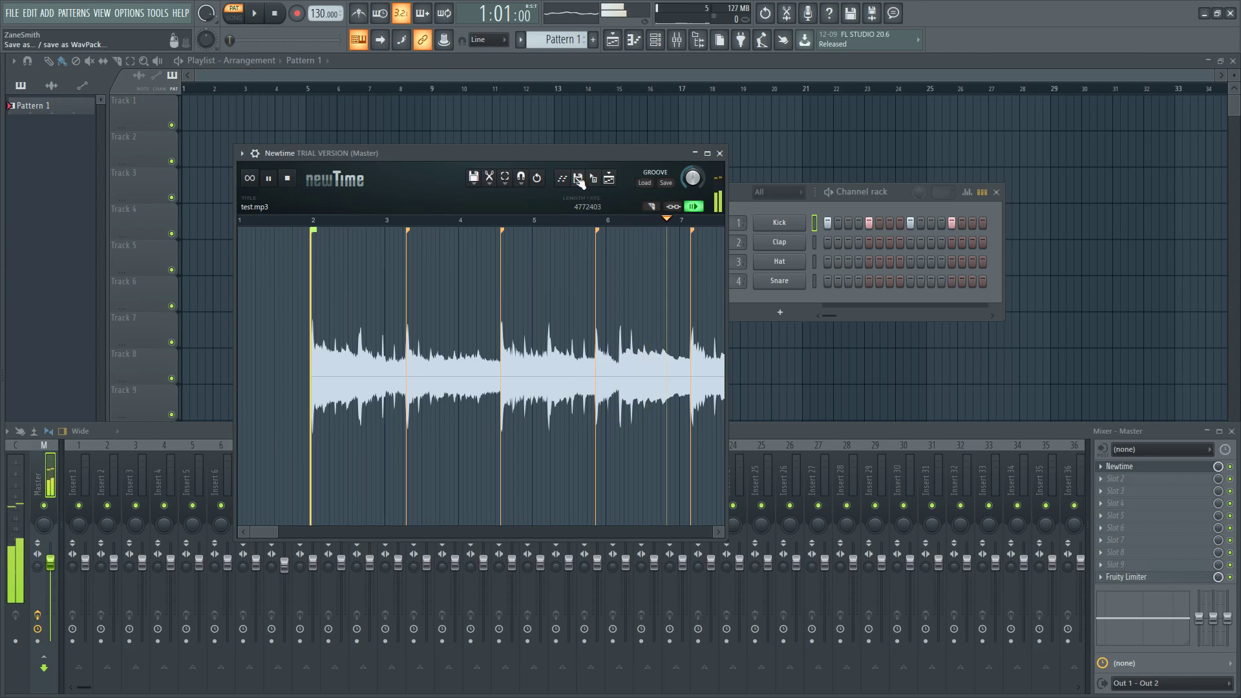
# Undo the last marker edit on test.mp3 and raise Newtime's groove amount to 100%
pyautogui.click(538, 180)
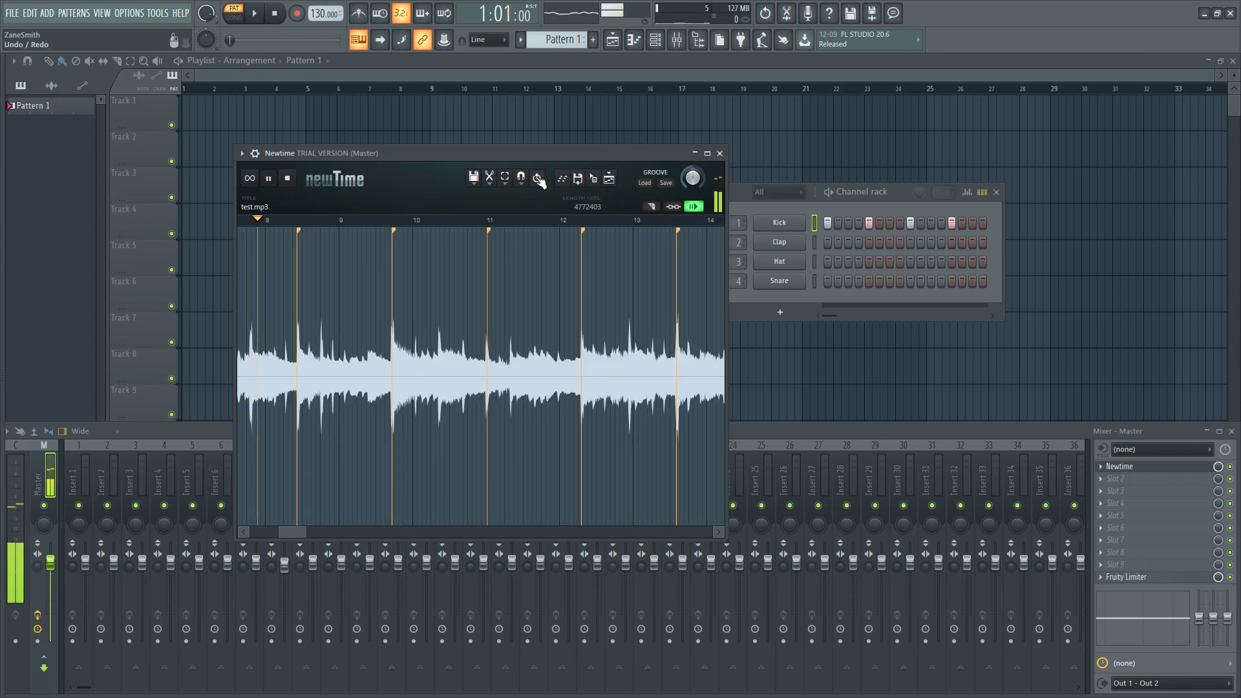
pyautogui.scroll(-4, 440, 303)
pyautogui.scroll(-5, 608, 313)
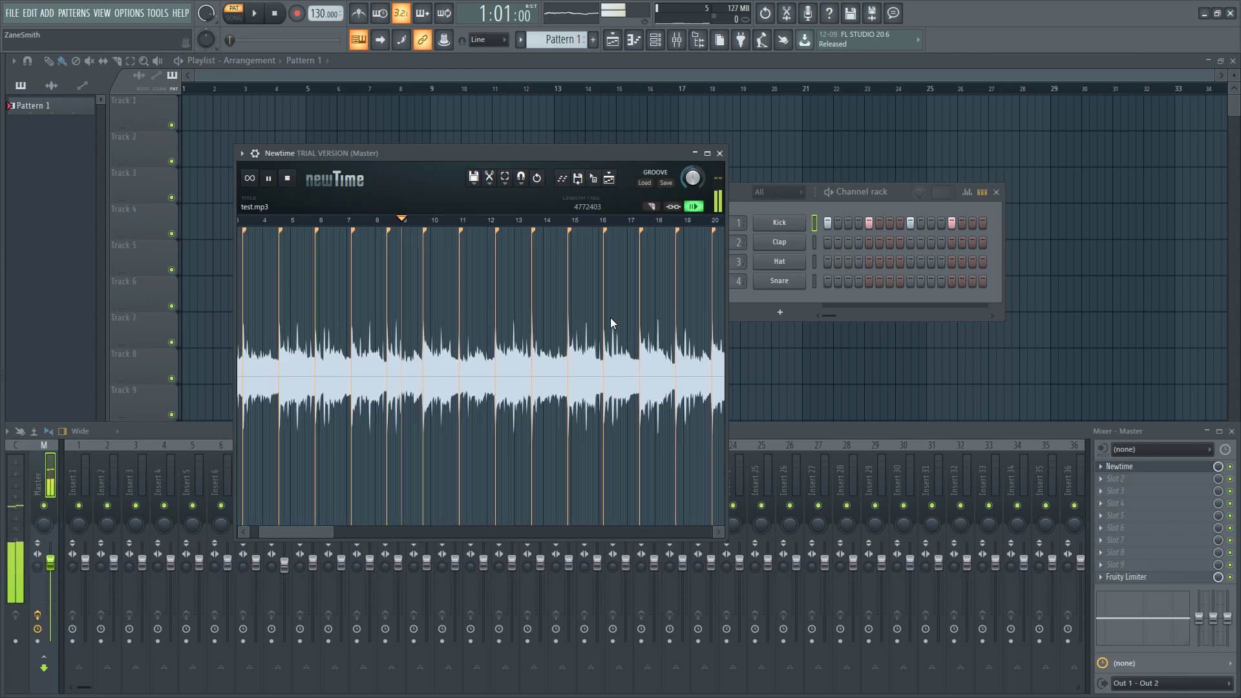
pyautogui.scroll(-1, 605, 309)
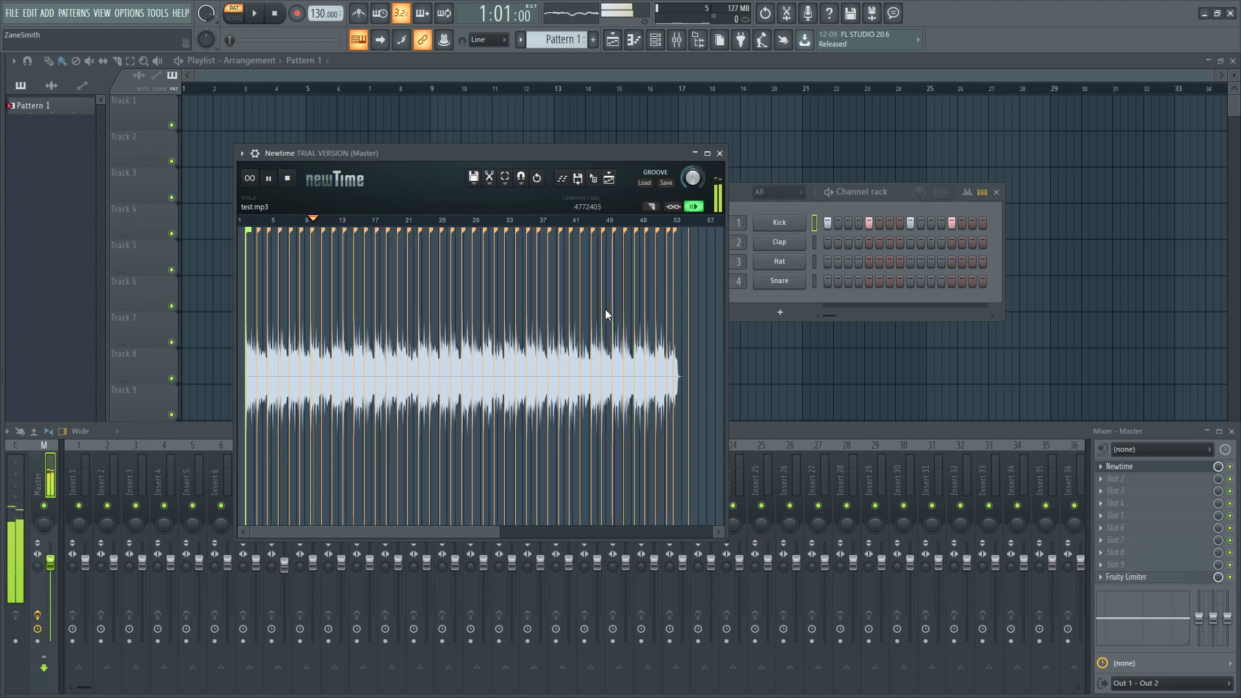
pyautogui.scroll(3, 587, 309)
pyautogui.scroll(1, 587, 309)
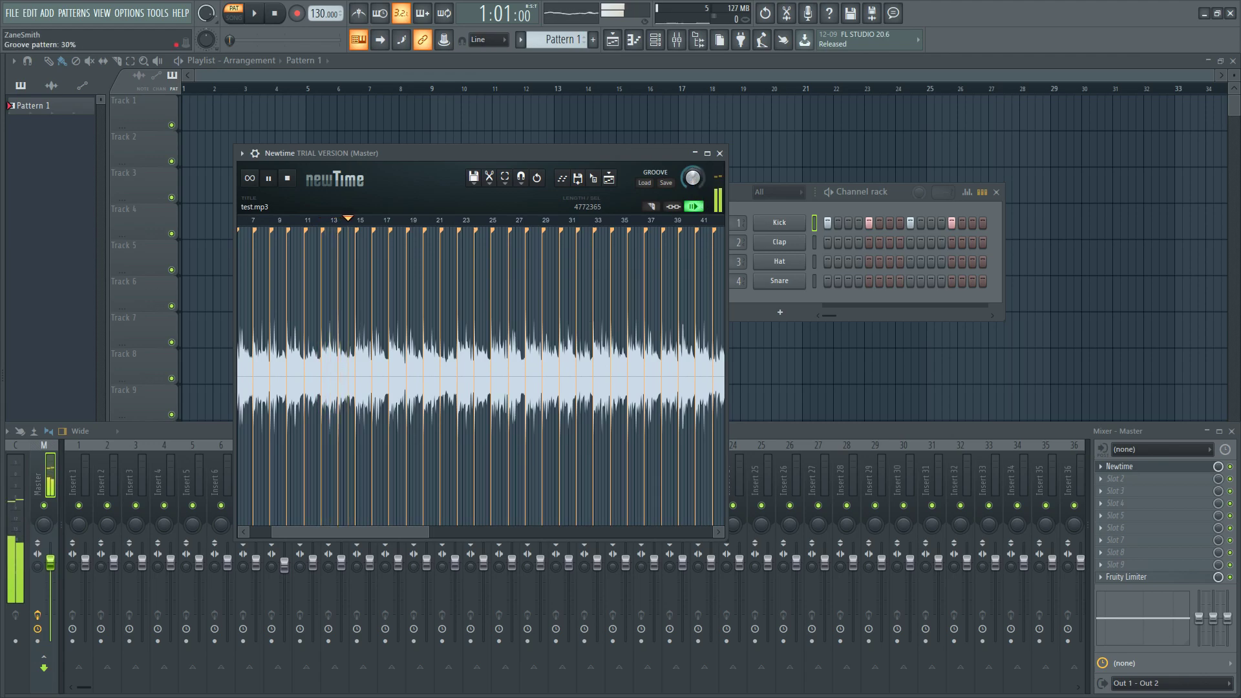
pyautogui.moveTo(692, 178); pyautogui.dragTo(692, 165)
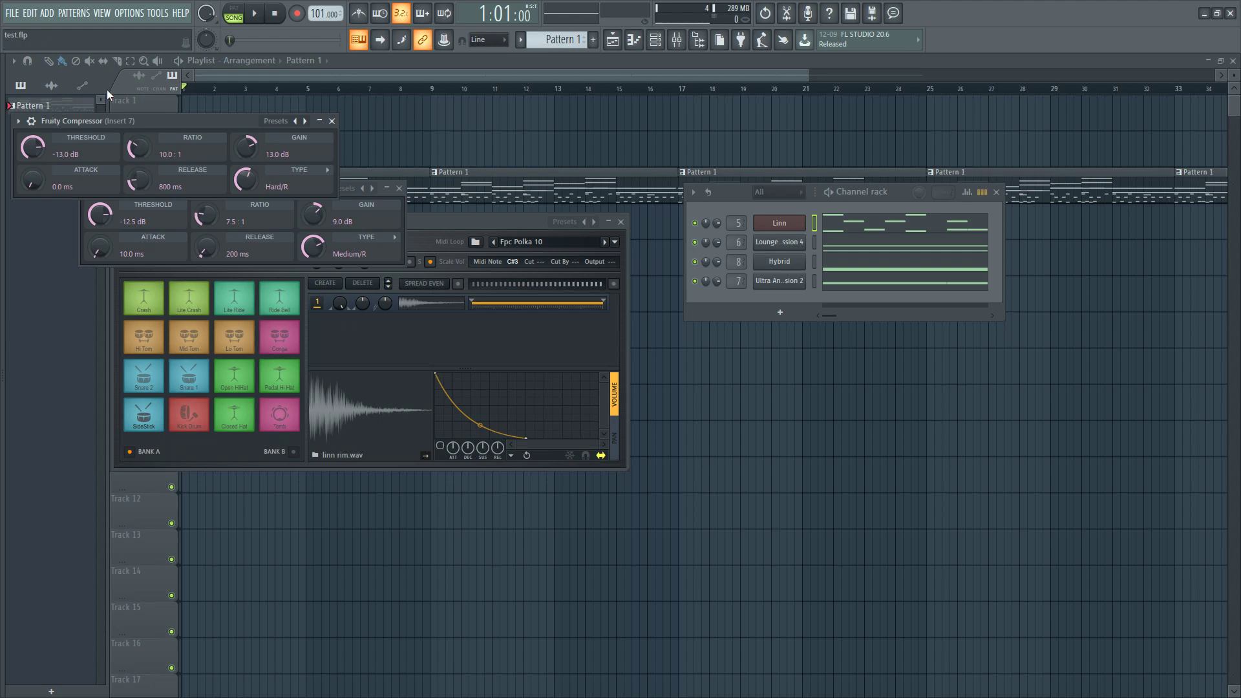
# Start rendering the song for a cloud upload from the File > Export menu
pyautogui.click(13, 14)
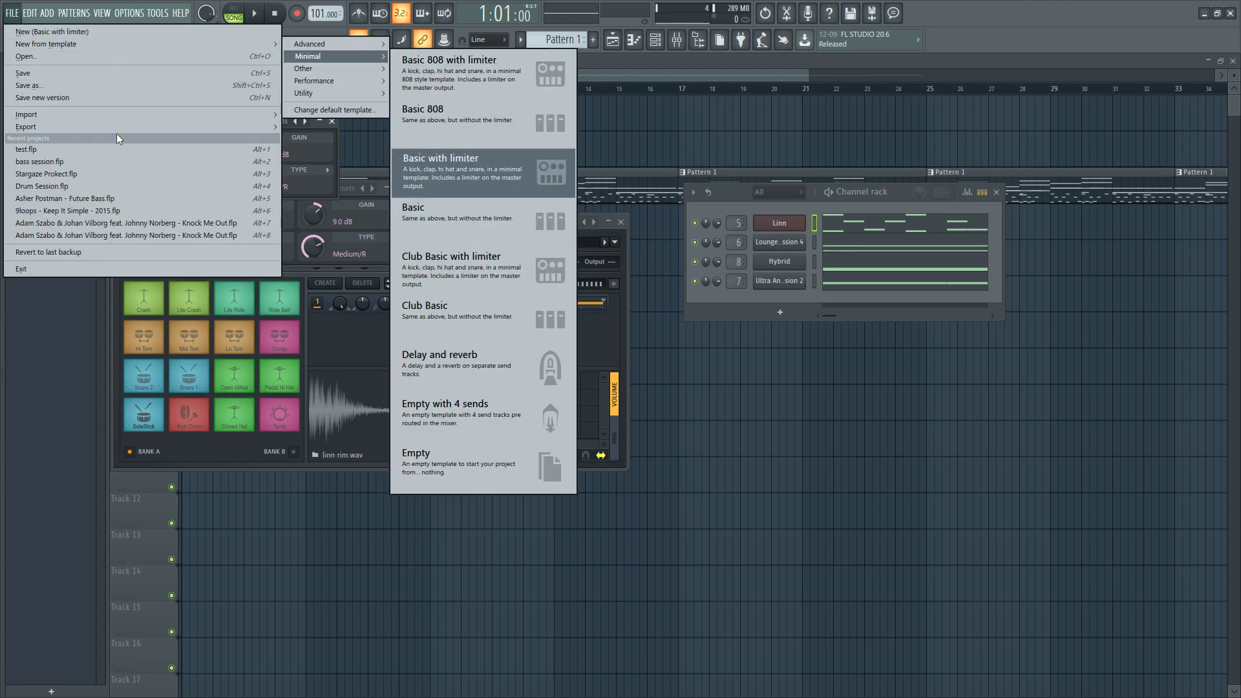
pyautogui.moveTo(117, 131)
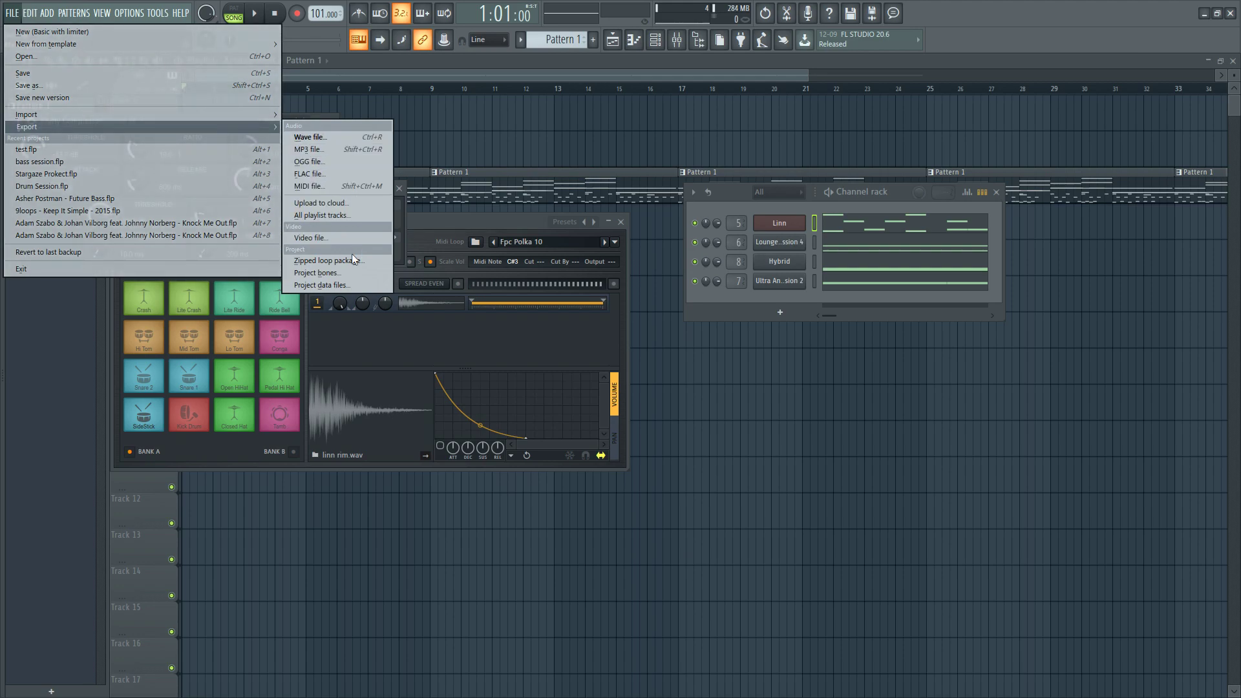
pyautogui.click(354, 202)
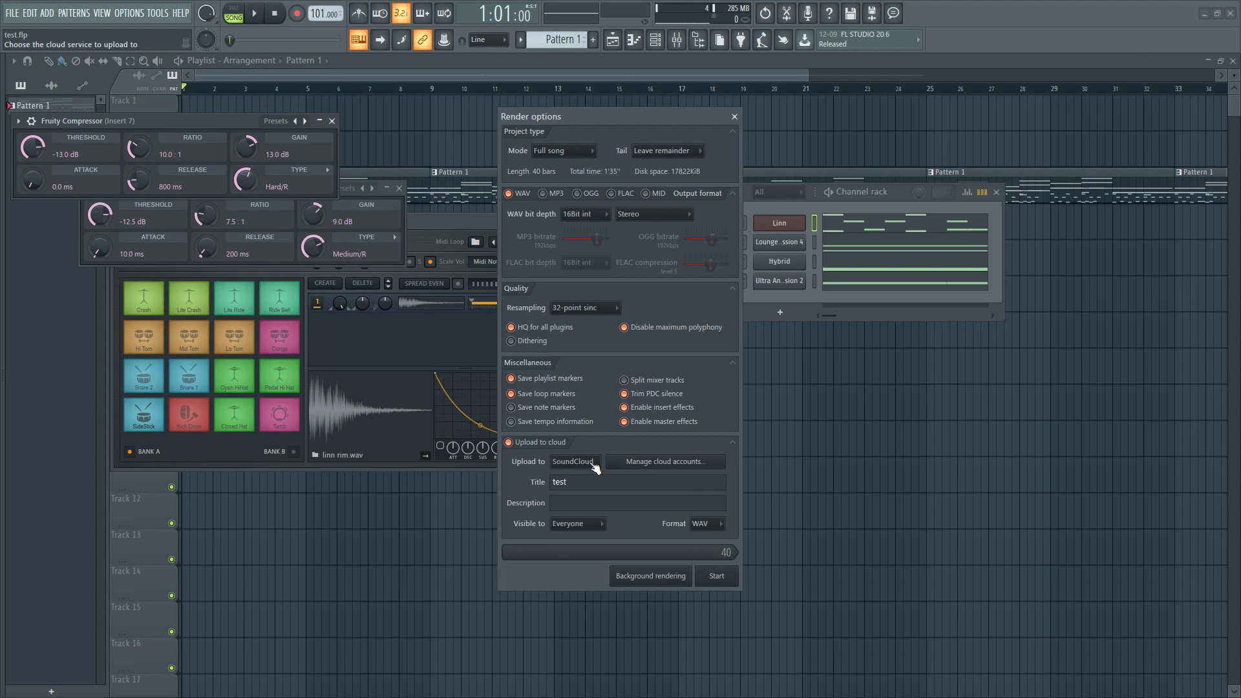
# Check the connected cloud accounts, then select the track title 'test' to replace it
pyautogui.click(671, 463)
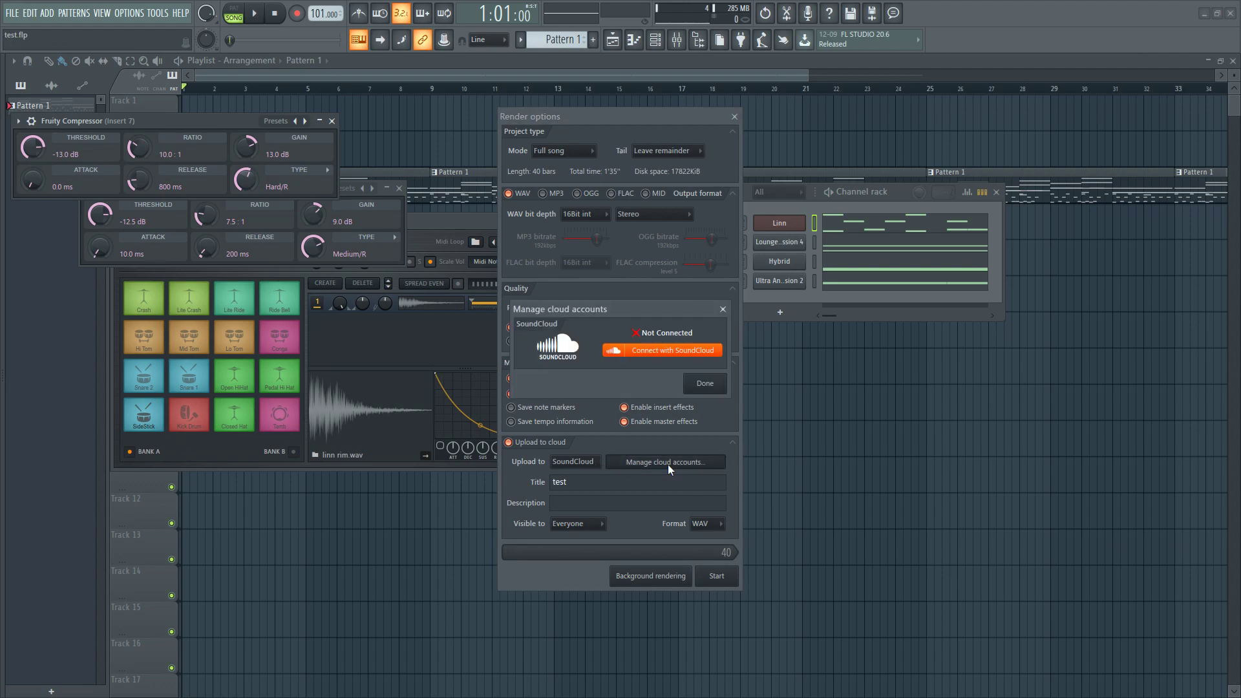
pyautogui.moveTo(666, 311); pyautogui.dragTo(685, 278)
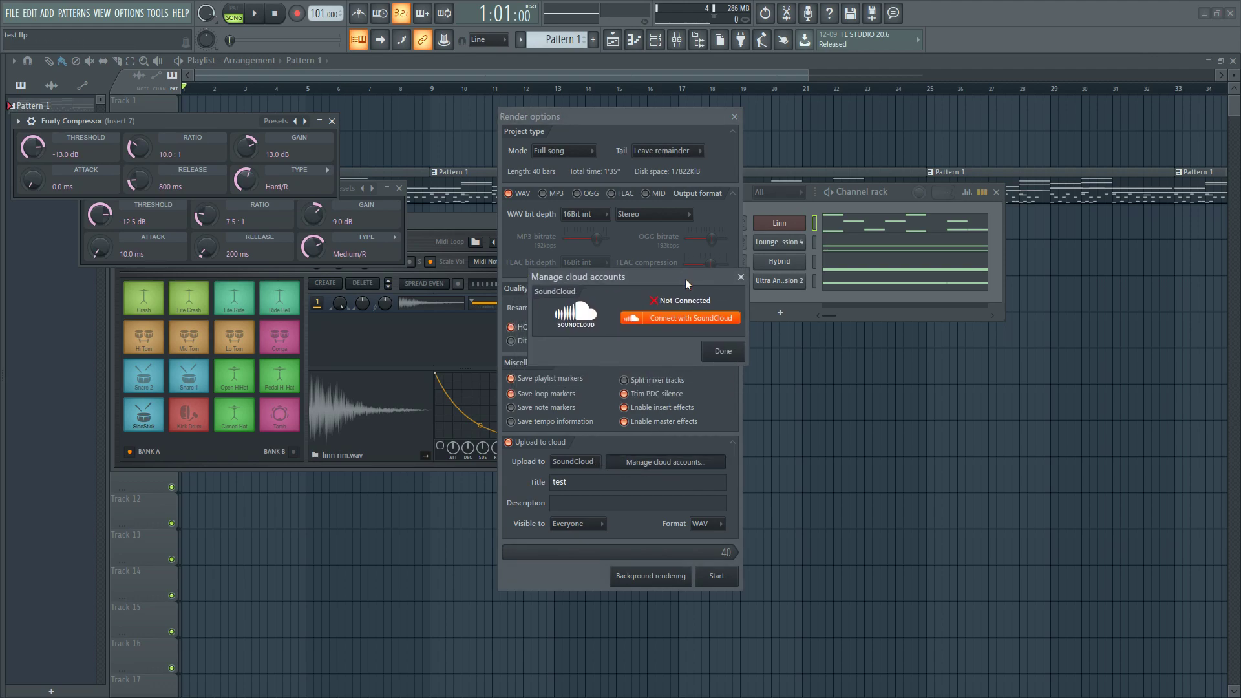
pyautogui.click(725, 351)
pyautogui.moveTo(584, 482); pyautogui.dragTo(508, 476)
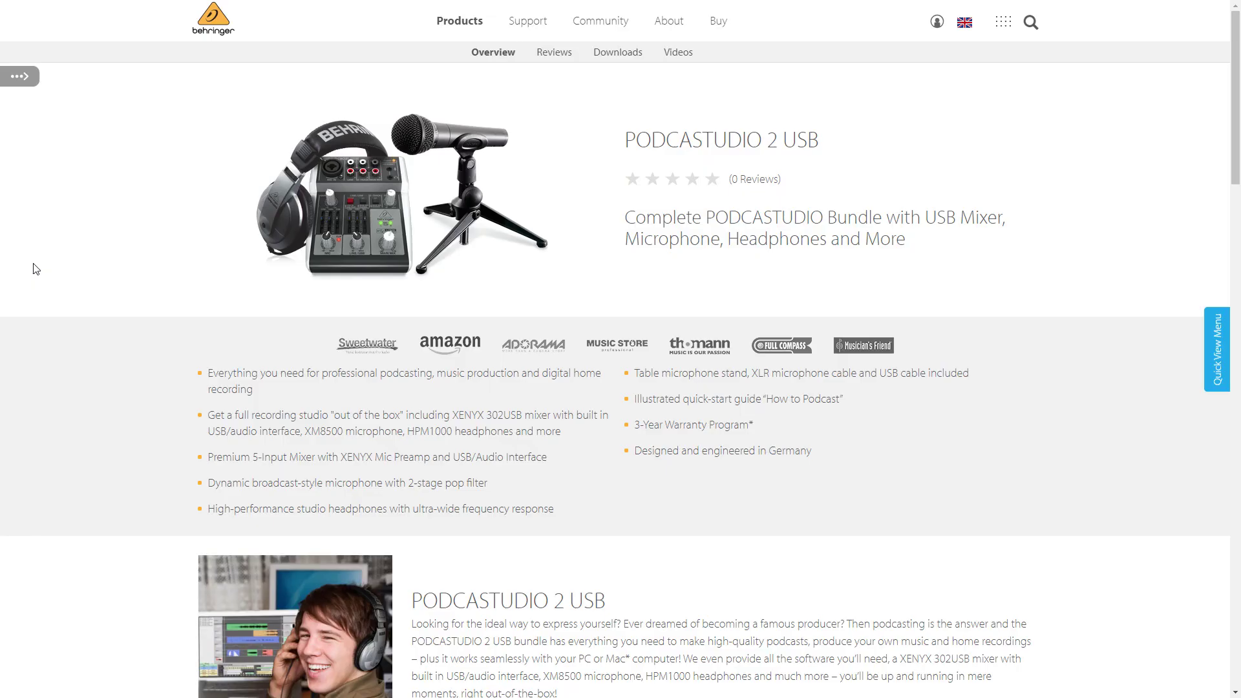
pyautogui.scroll(-5, 36, 269)
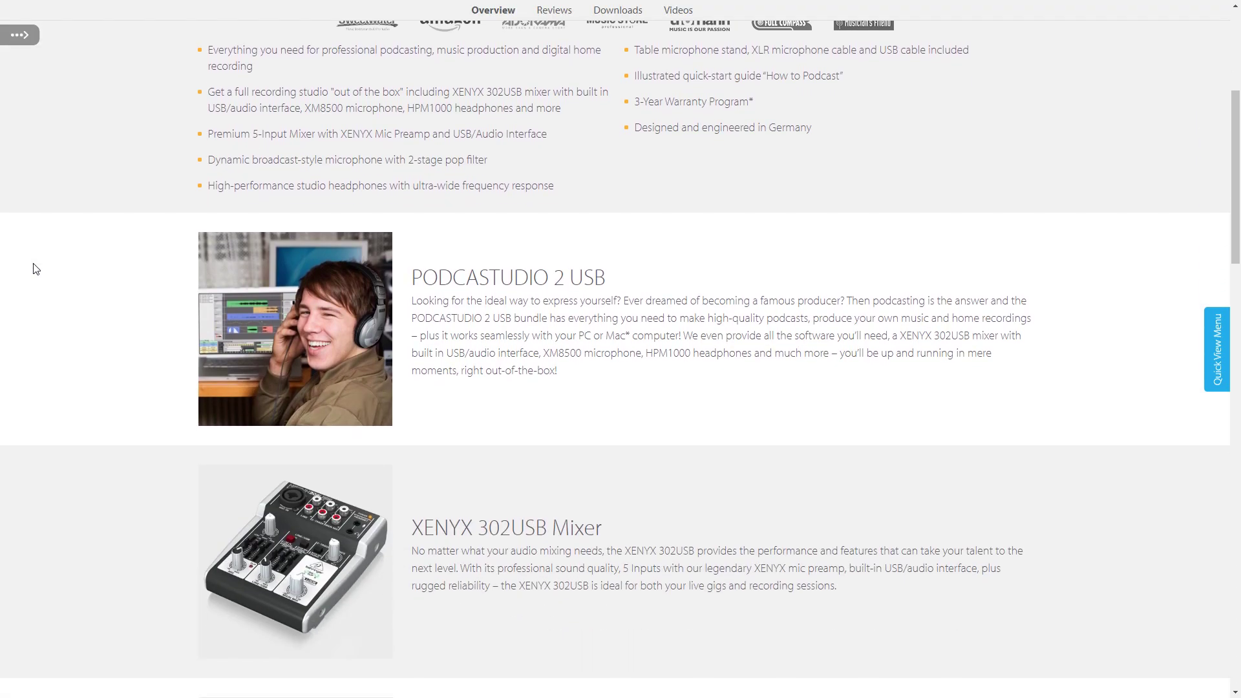
pyautogui.scroll(-6, 36, 269)
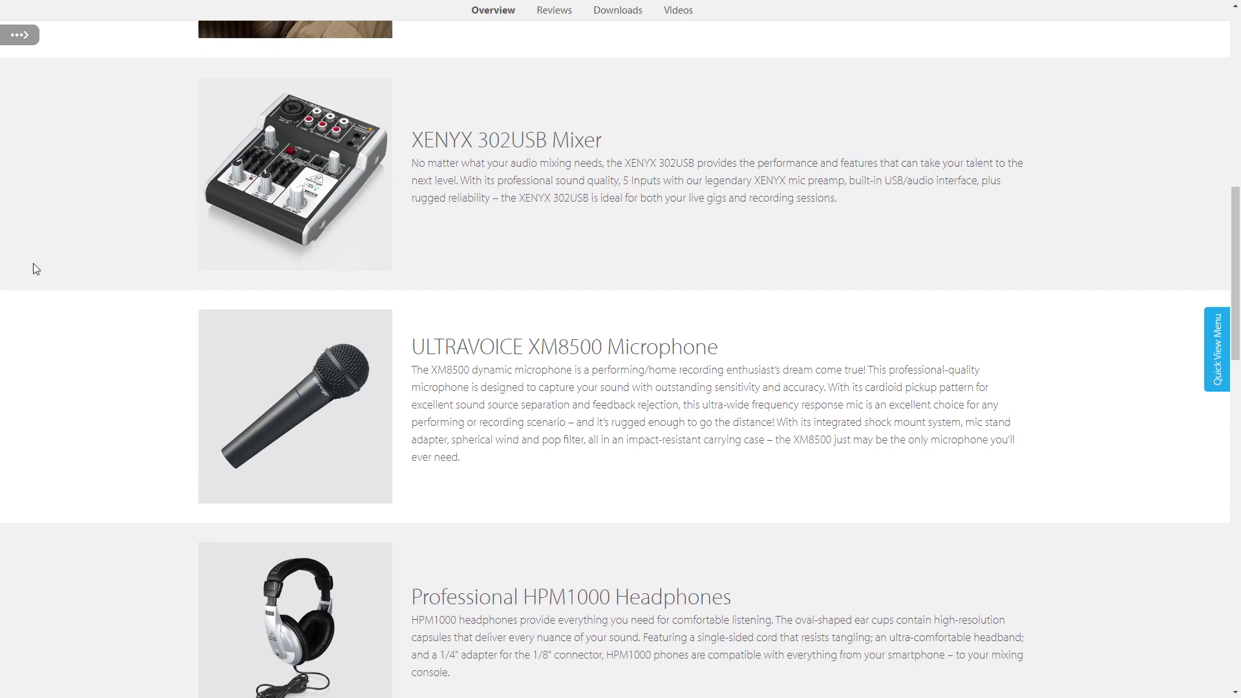
pyautogui.scroll(-5, 36, 269)
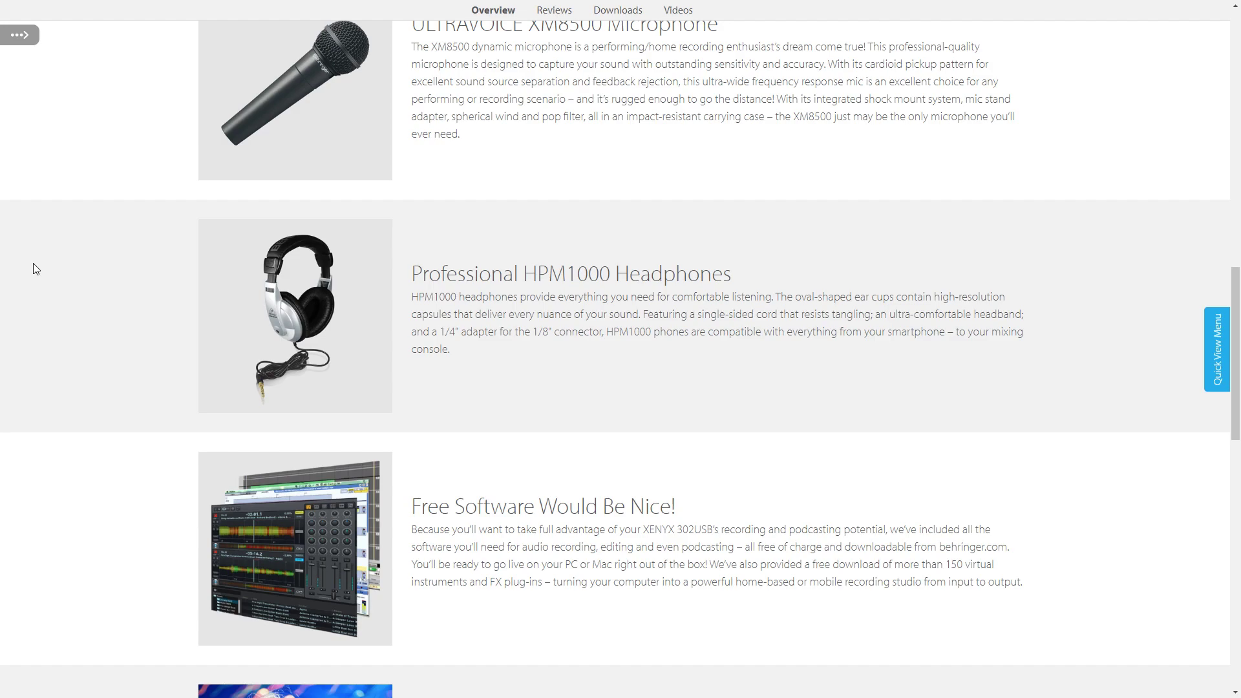
pyautogui.scroll(8, 35, 269)
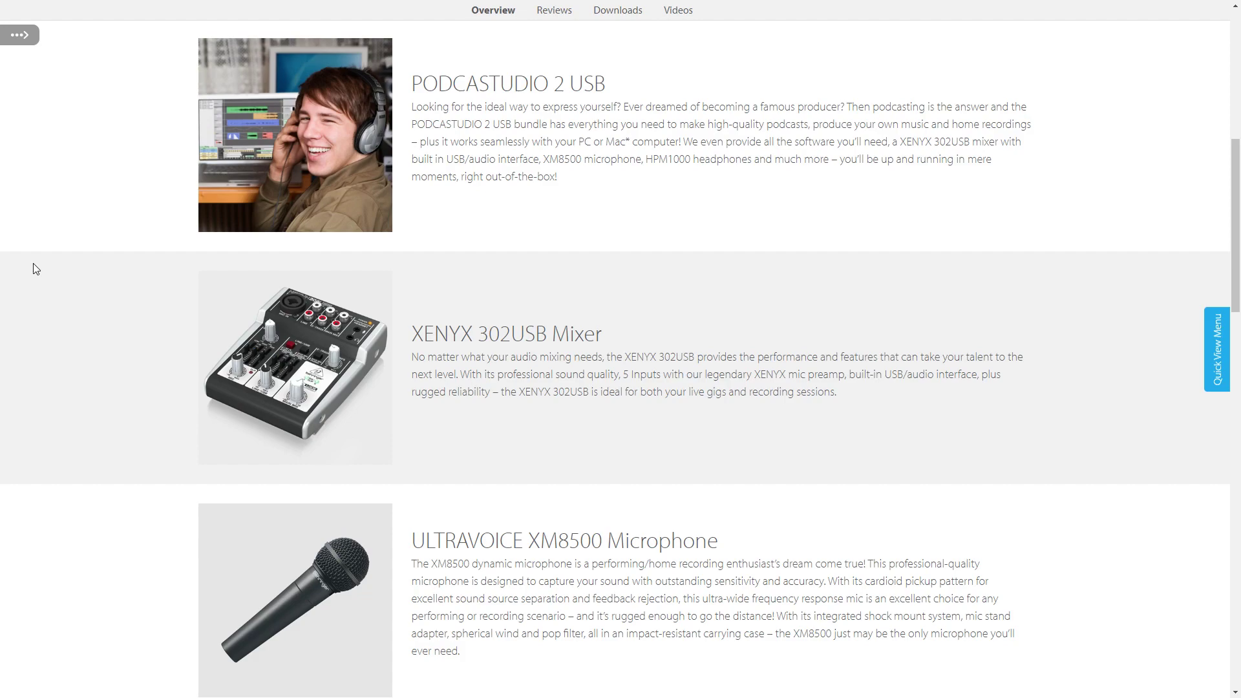
pyautogui.scroll(8, 34, 264)
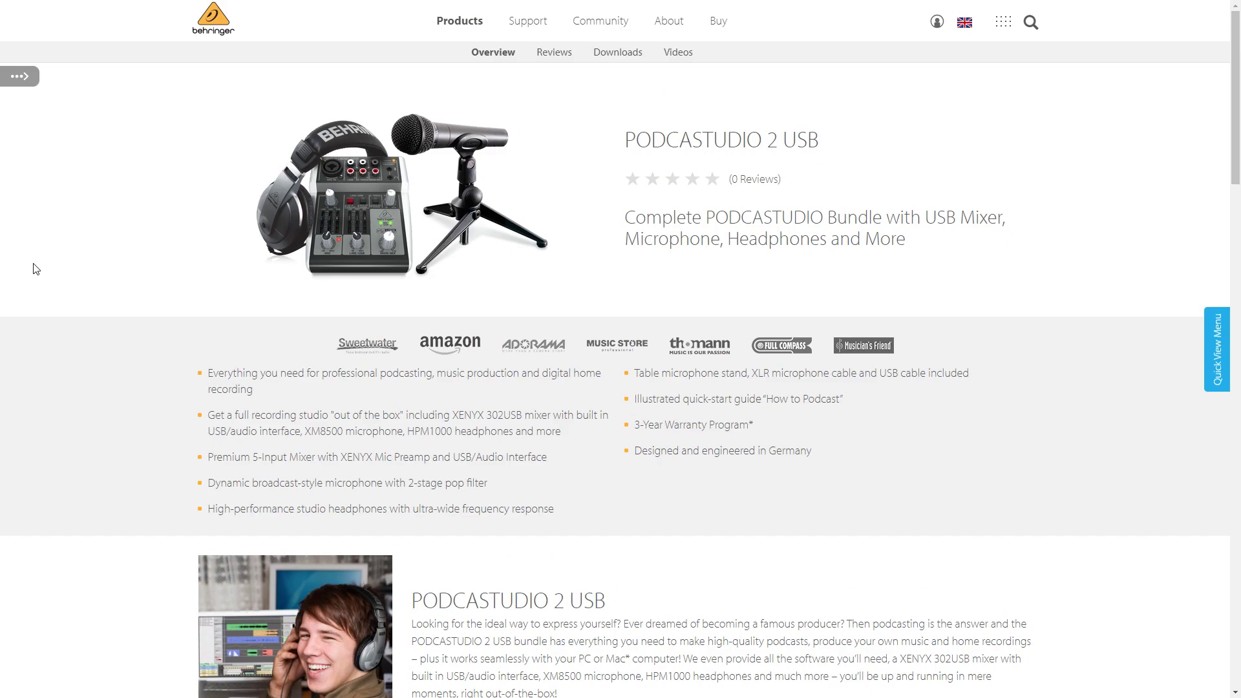
pyautogui.press('F11')
pyautogui.press('F11')
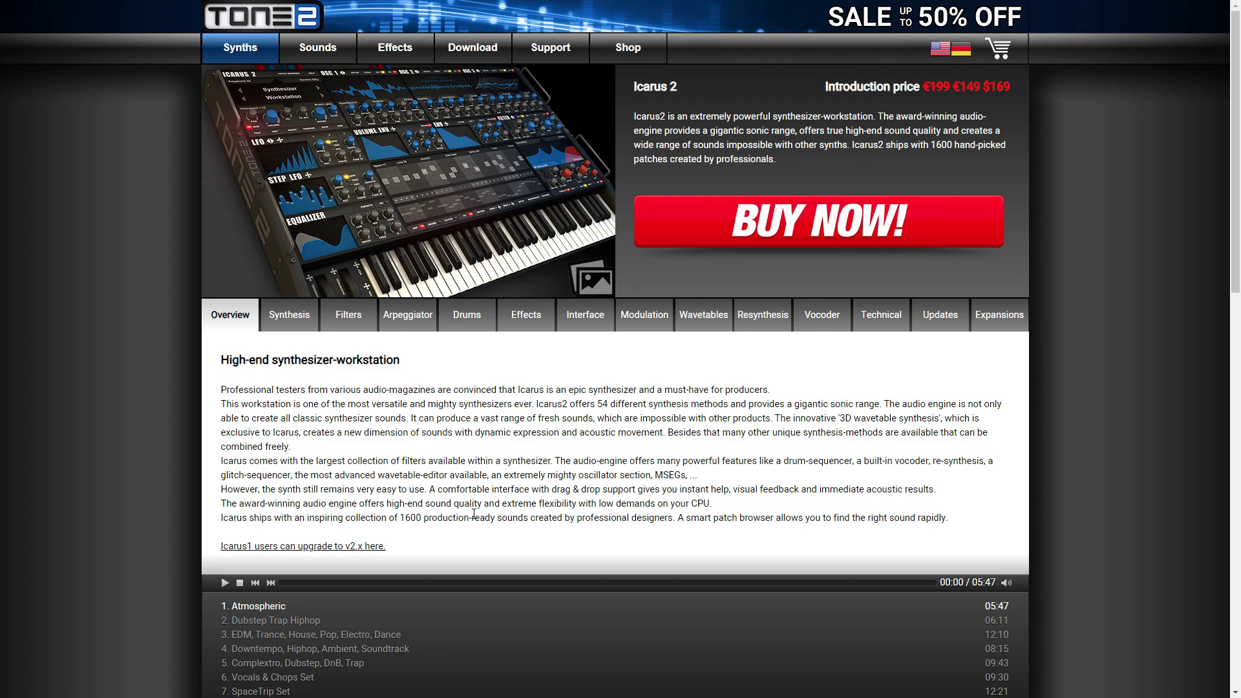
# Tour Icarus2's Synthesis, Filter, Arpeggiator, Drums and Effects sections, ending on Modulation
pyautogui.click(289, 314)
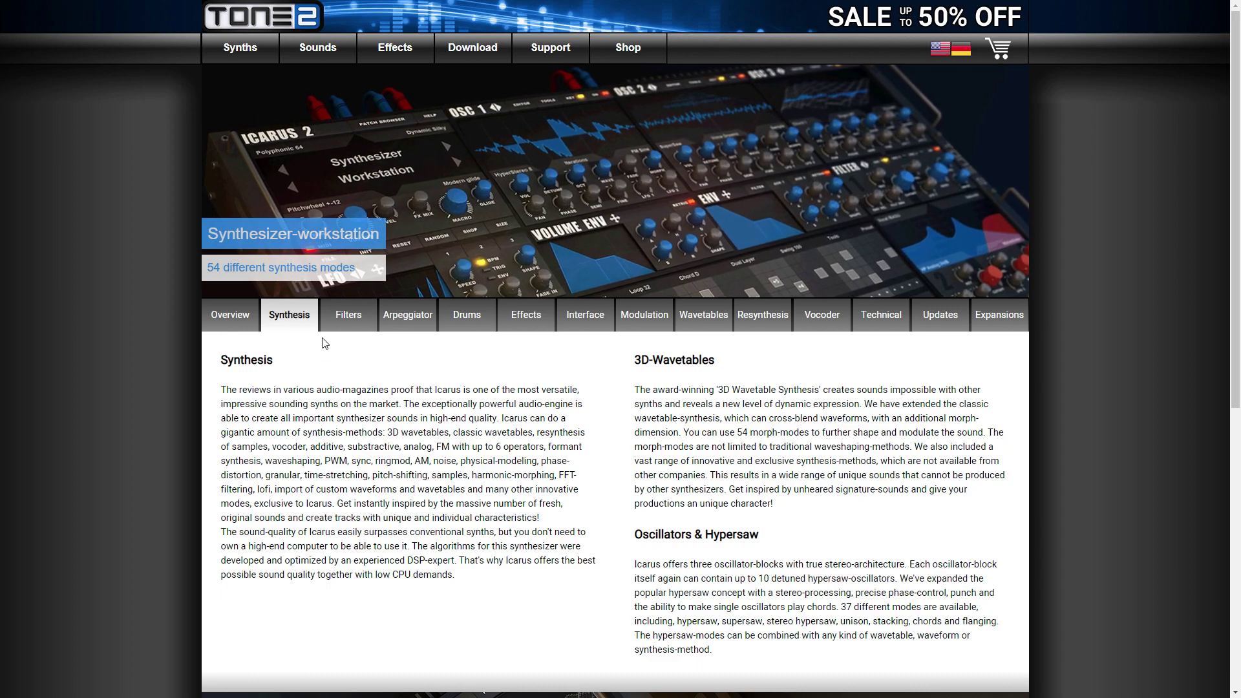
pyautogui.click(349, 315)
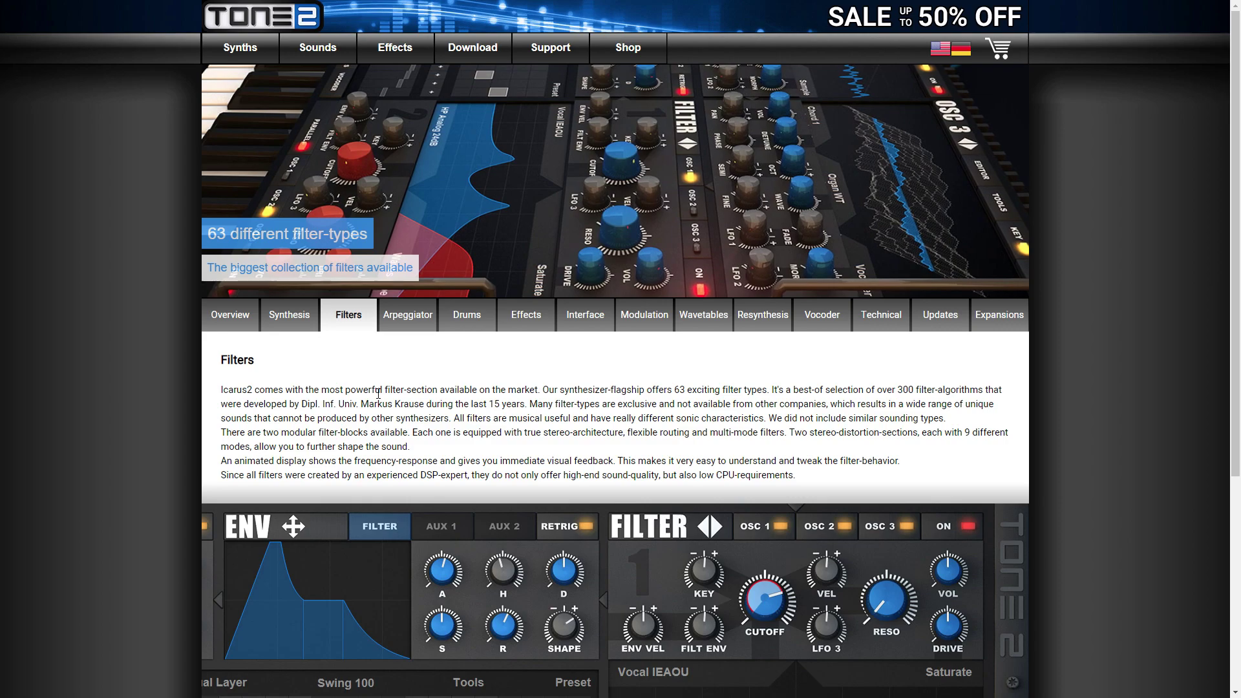
pyautogui.click(399, 329)
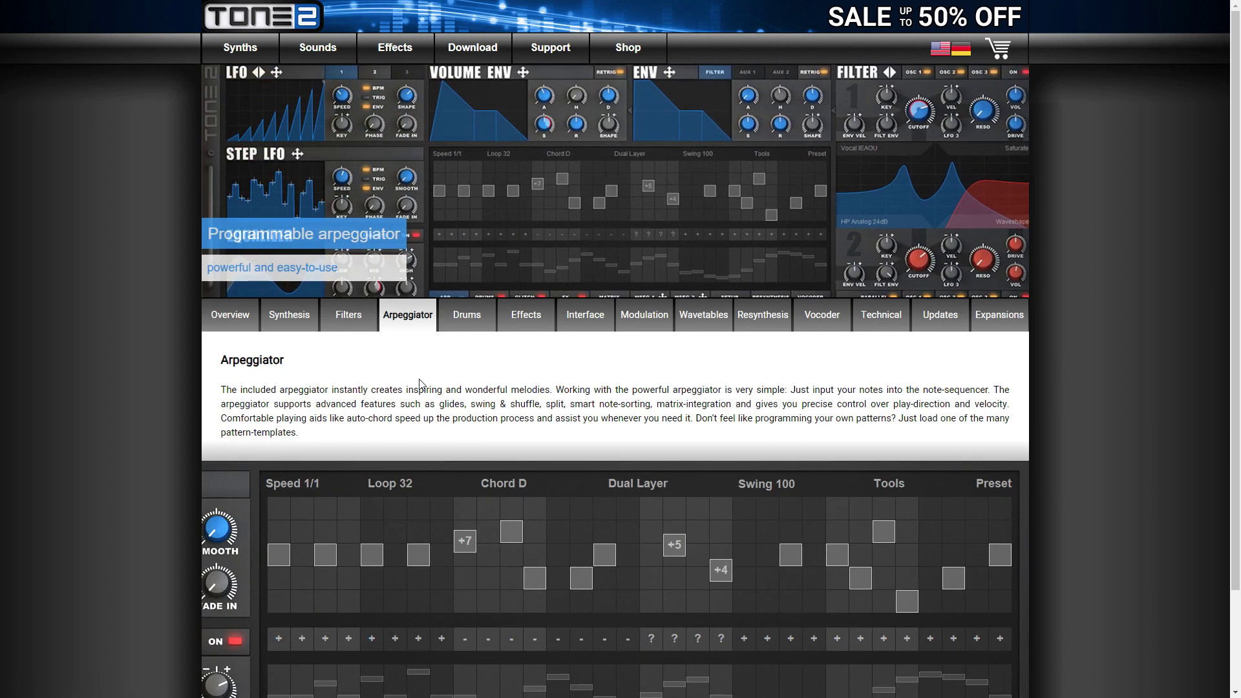
pyautogui.click(468, 314)
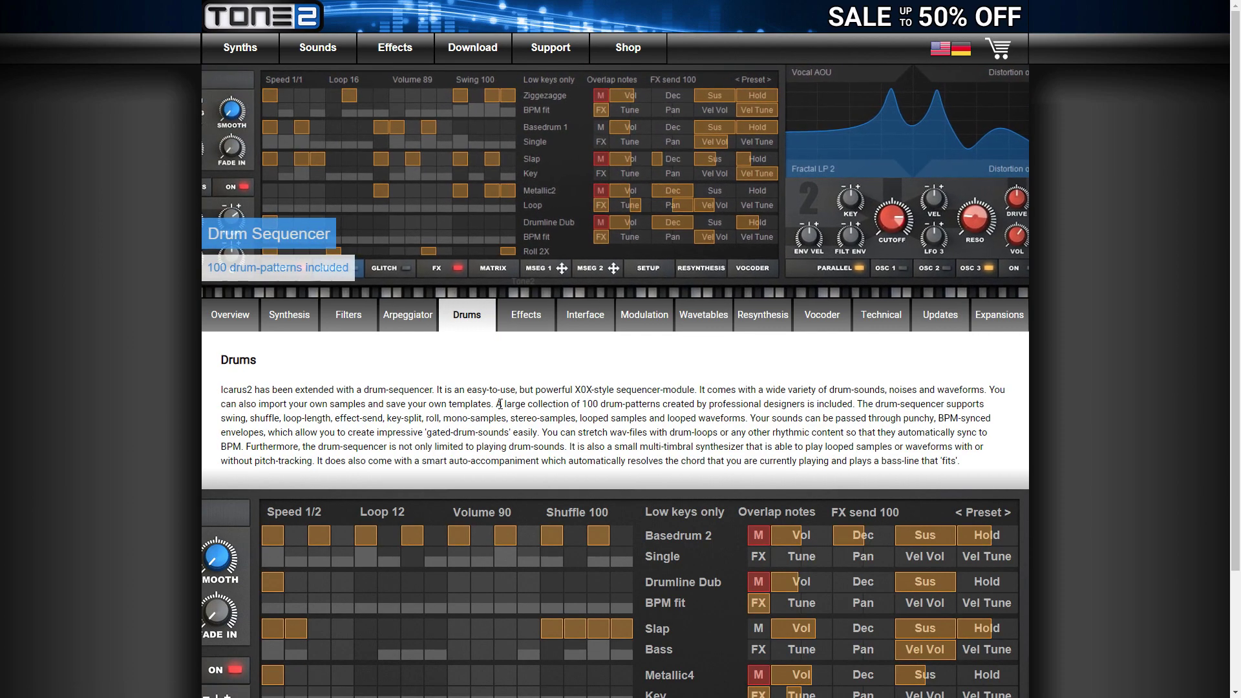
pyautogui.click(526, 315)
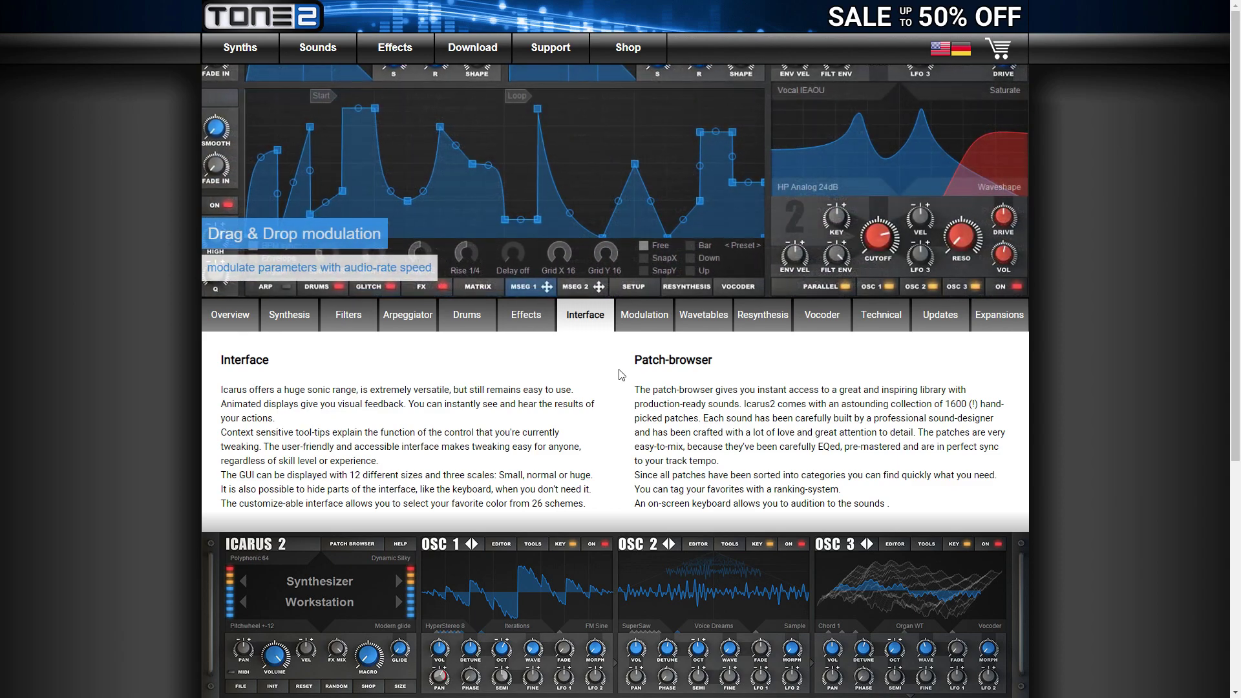
pyautogui.click(645, 318)
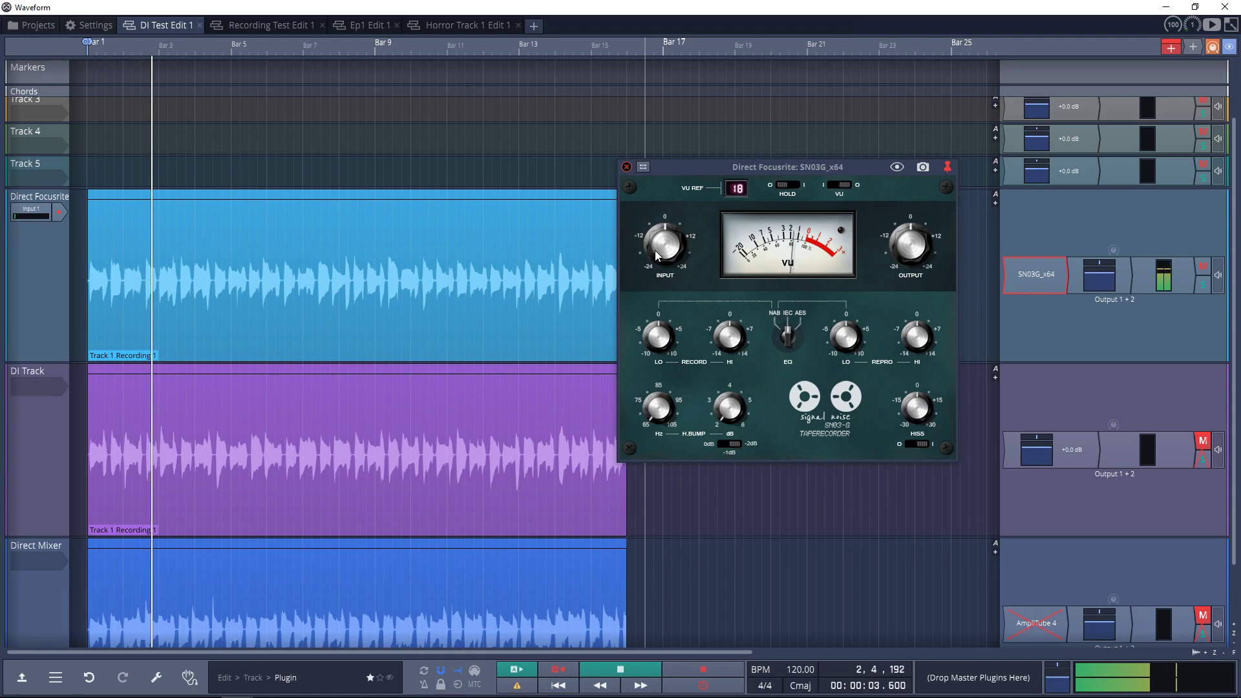
# Raise the SN03G input level toward +12 and switch its EQ curve from IEC to AES
pyautogui.moveTo(656, 254); pyautogui.dragTo(657, 238)
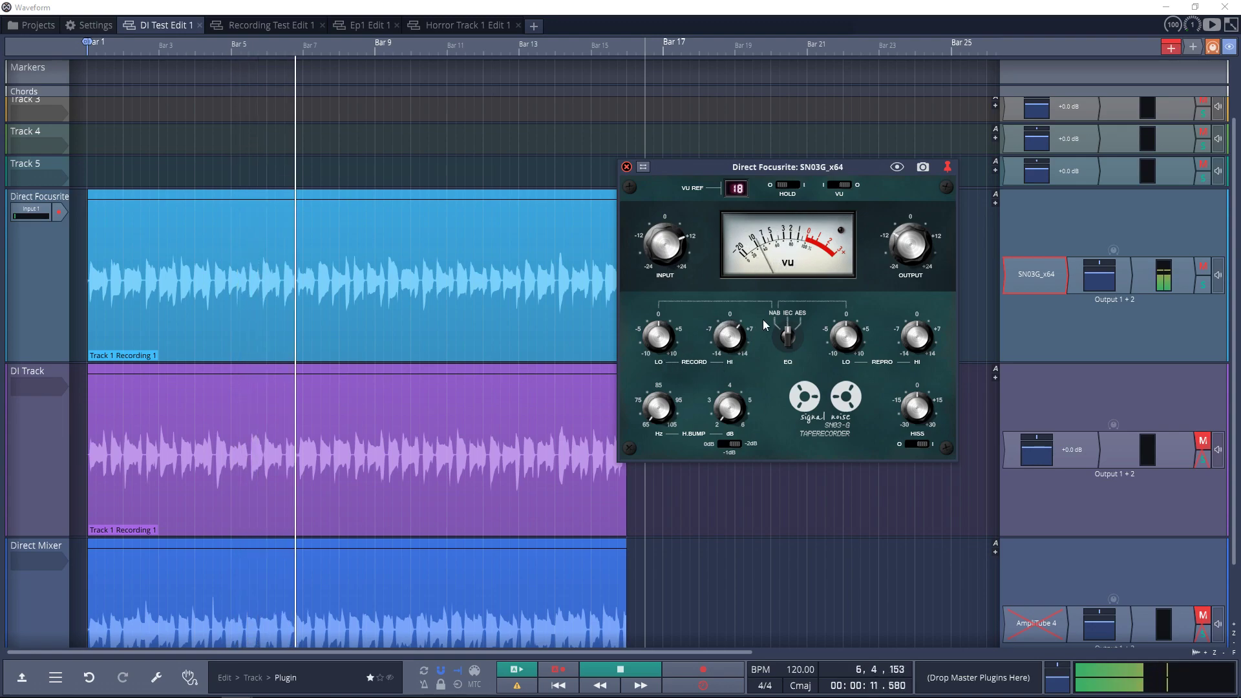
pyautogui.click(788, 355)
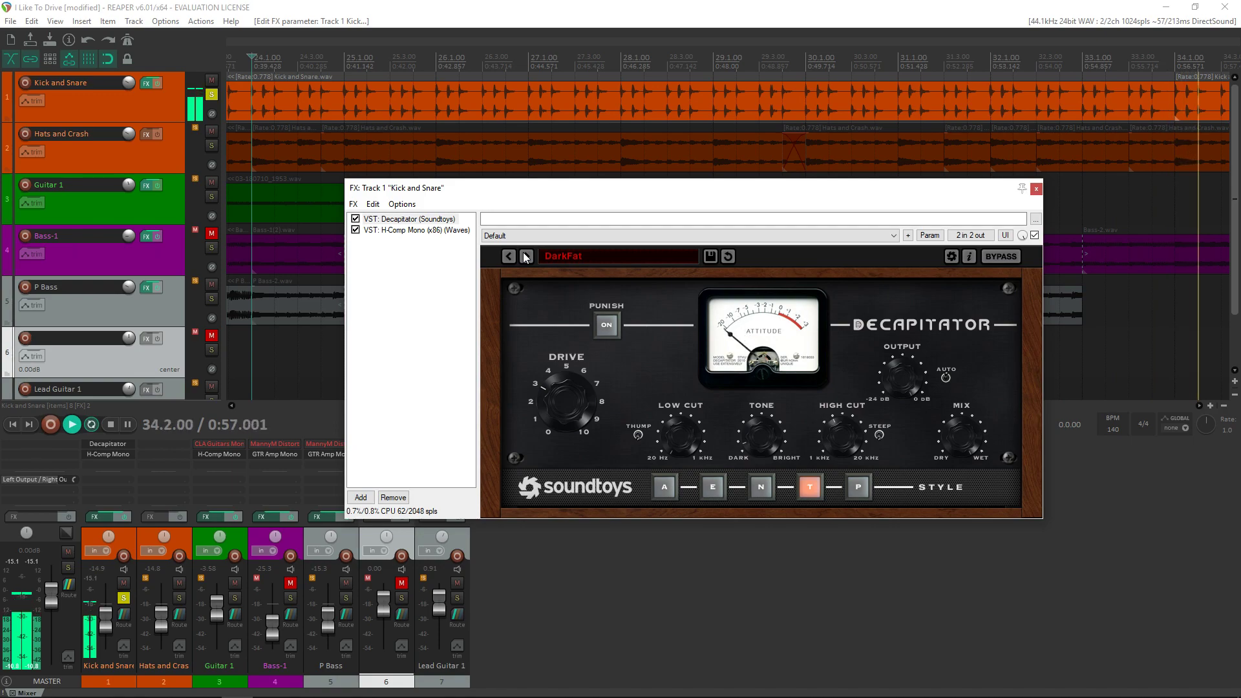
# Step Decapitator through presets from MidDriver to DrumFattener2 on the Kick and Snare track
pyautogui.click(526, 256)
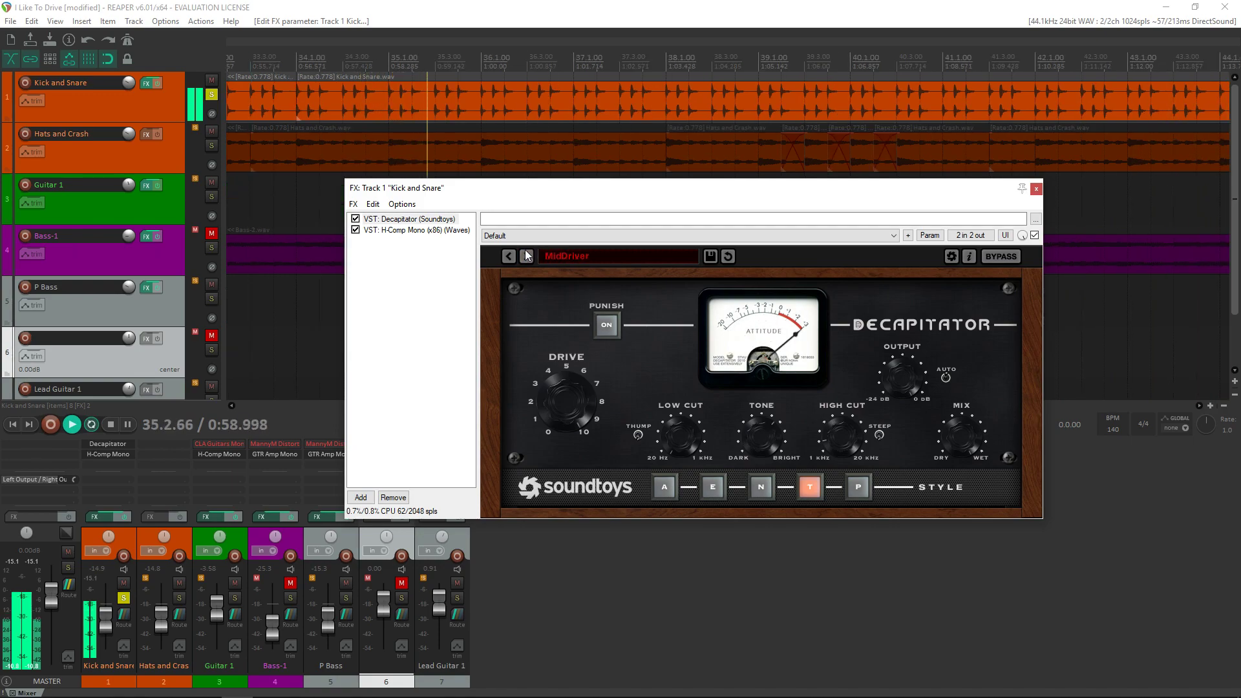
pyautogui.click(526, 256)
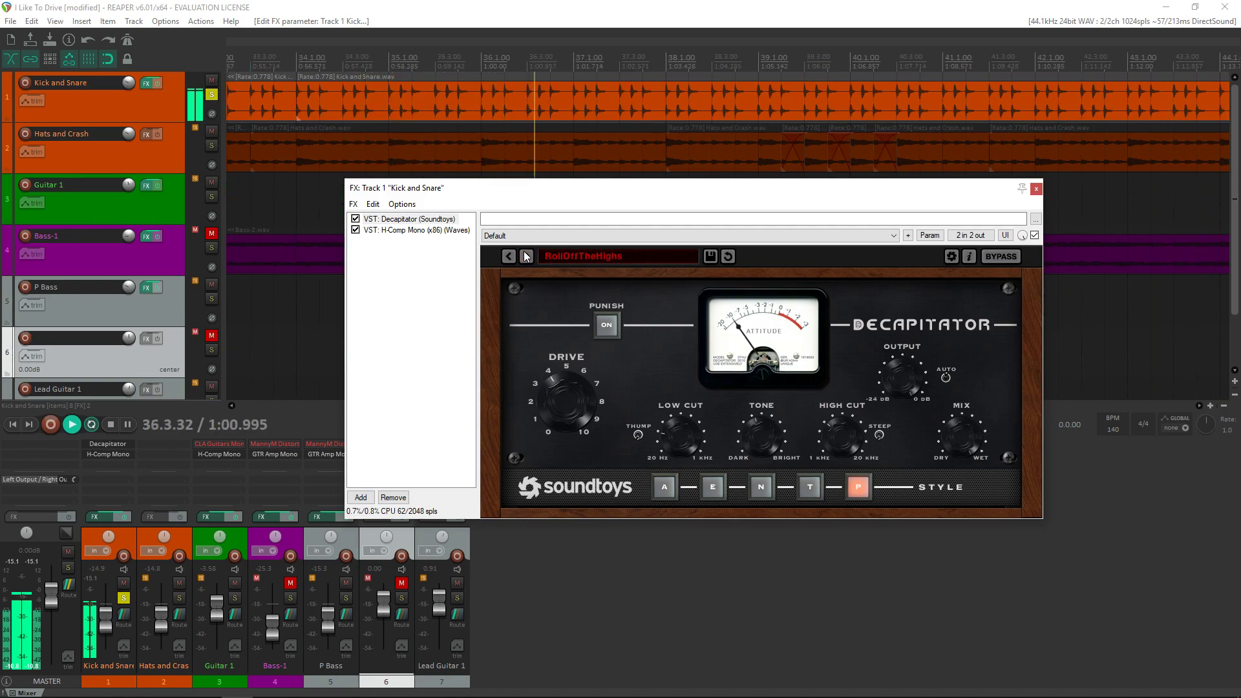
pyautogui.click(526, 256)
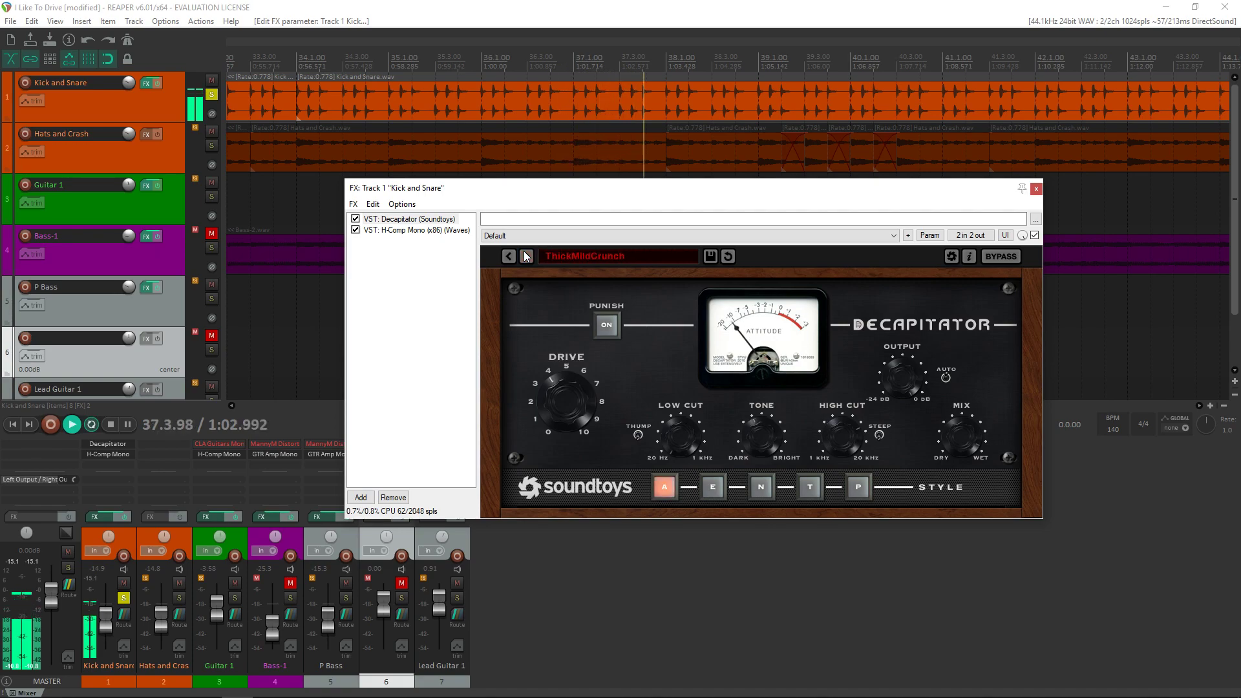
pyautogui.click(527, 256)
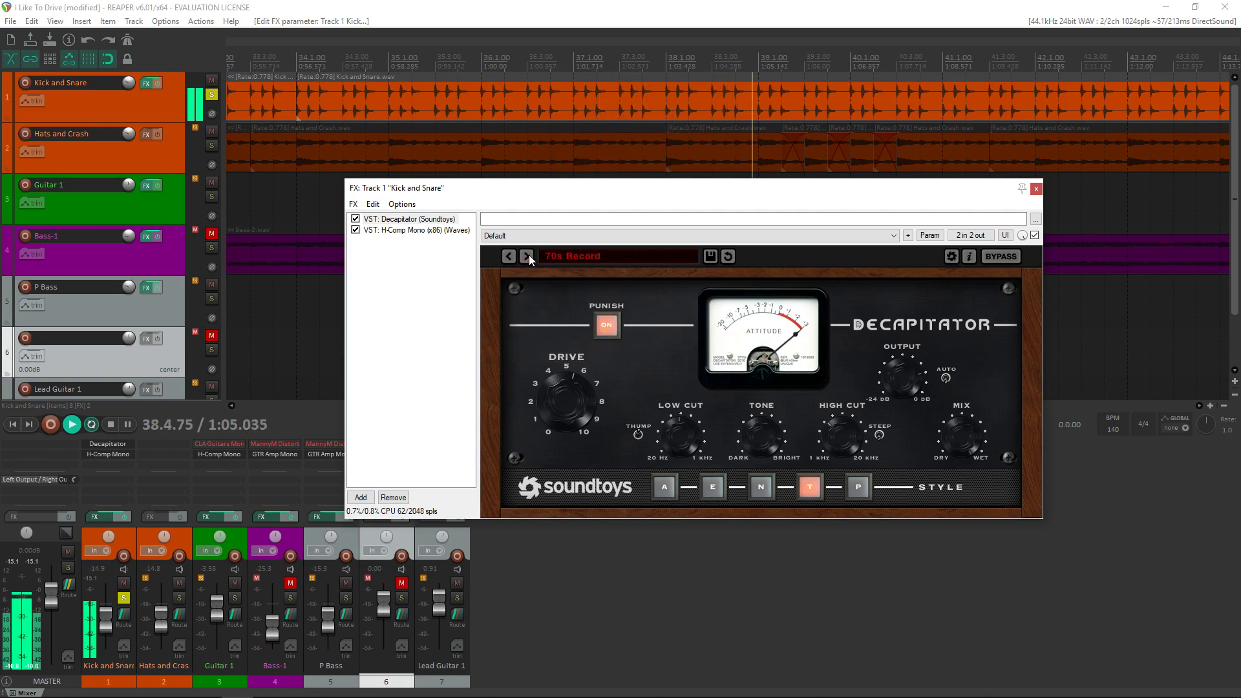
pyautogui.click(527, 255)
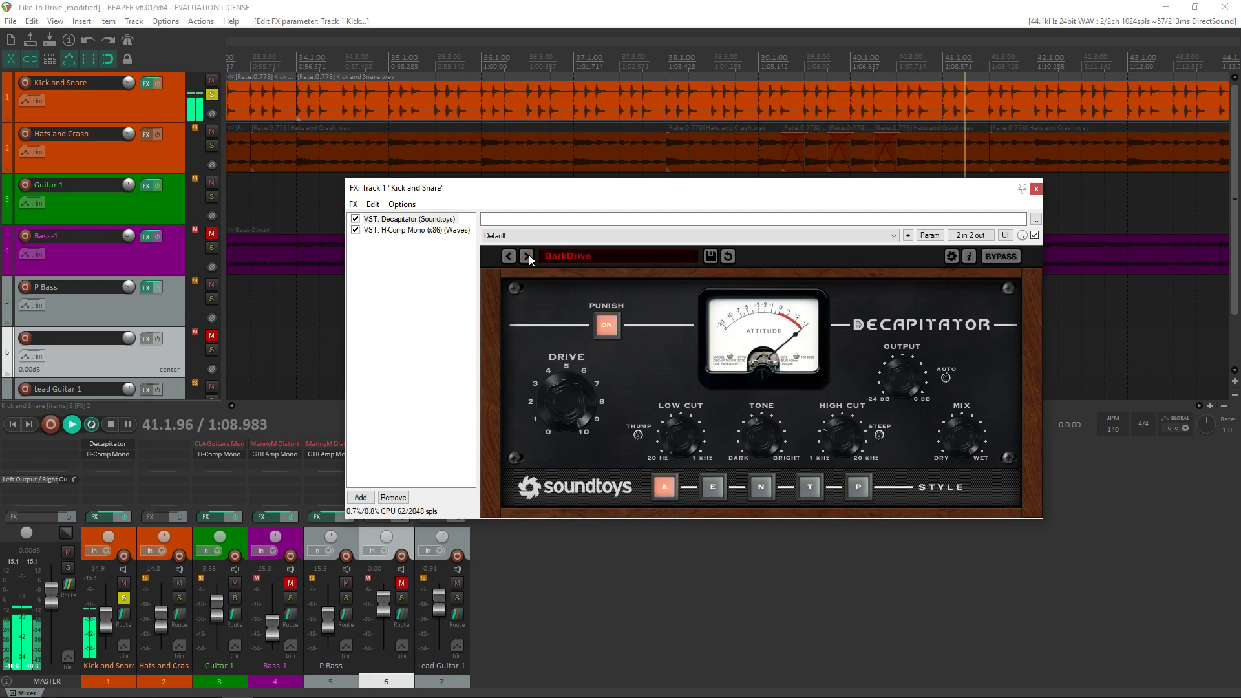
pyautogui.click(527, 256)
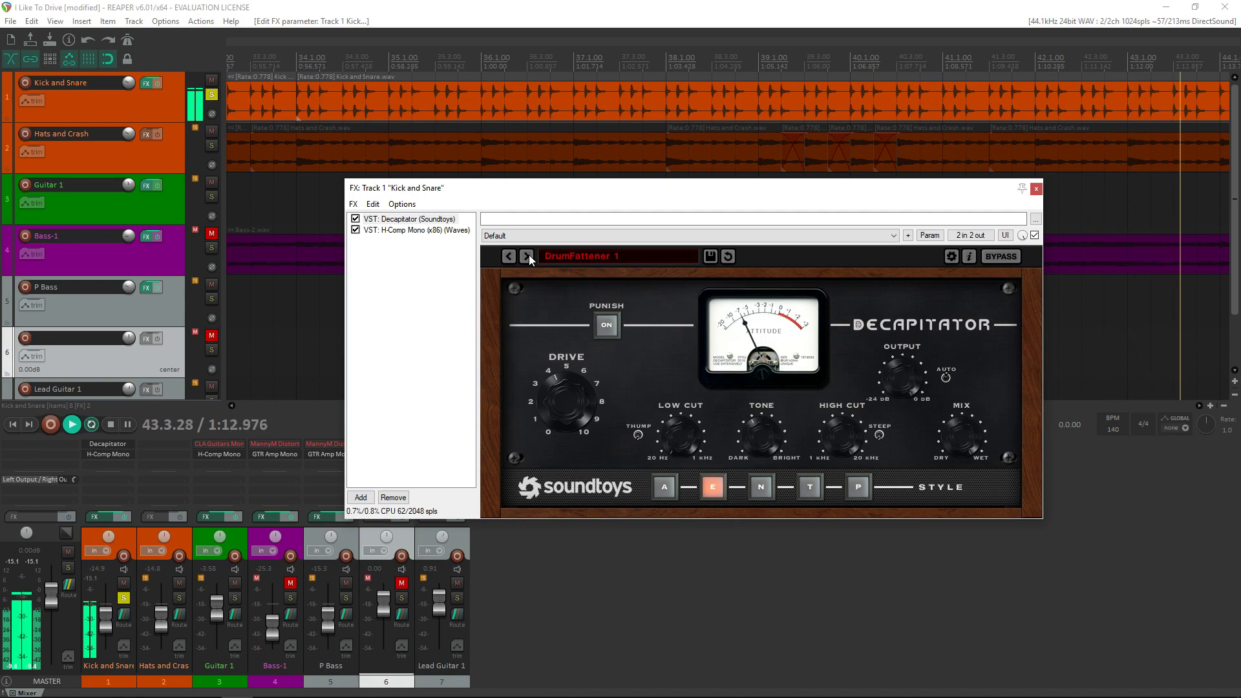
pyautogui.click(527, 256)
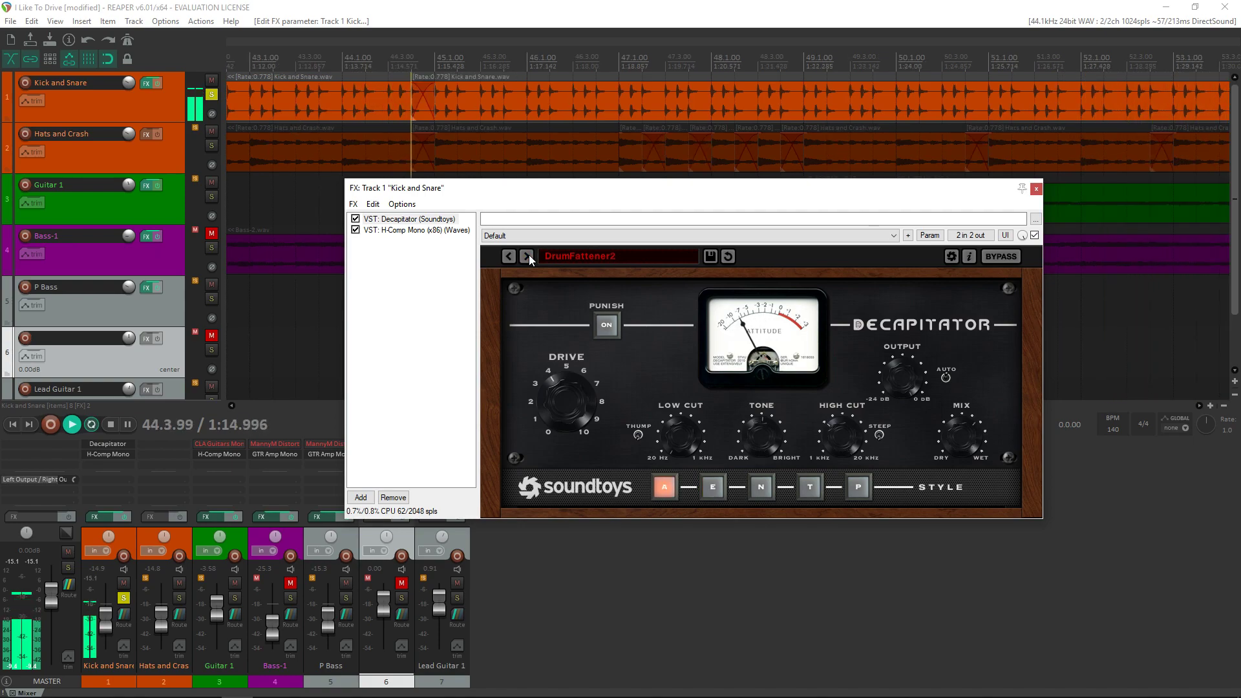
# Bypass and re-enable Decapitator, then step through DrumFattener3 and FlubbyCrunch to HighCrispyMix
pyautogui.click(355, 219)
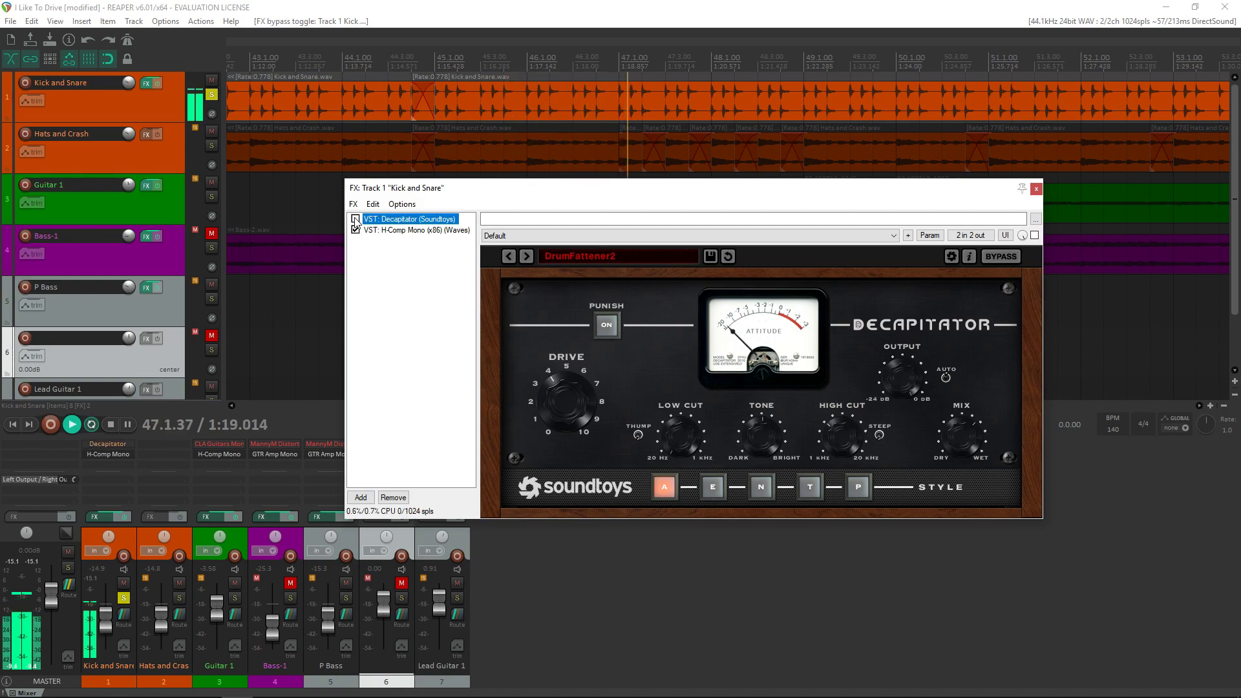
pyautogui.click(355, 219)
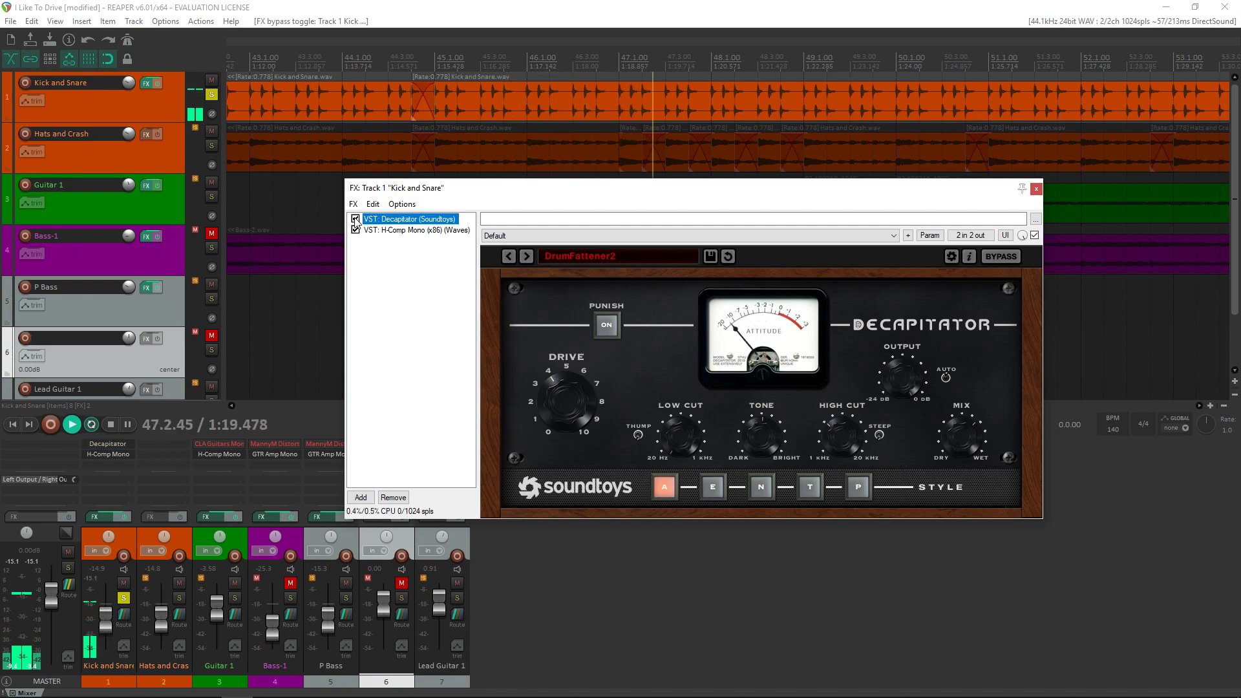
pyautogui.click(528, 255)
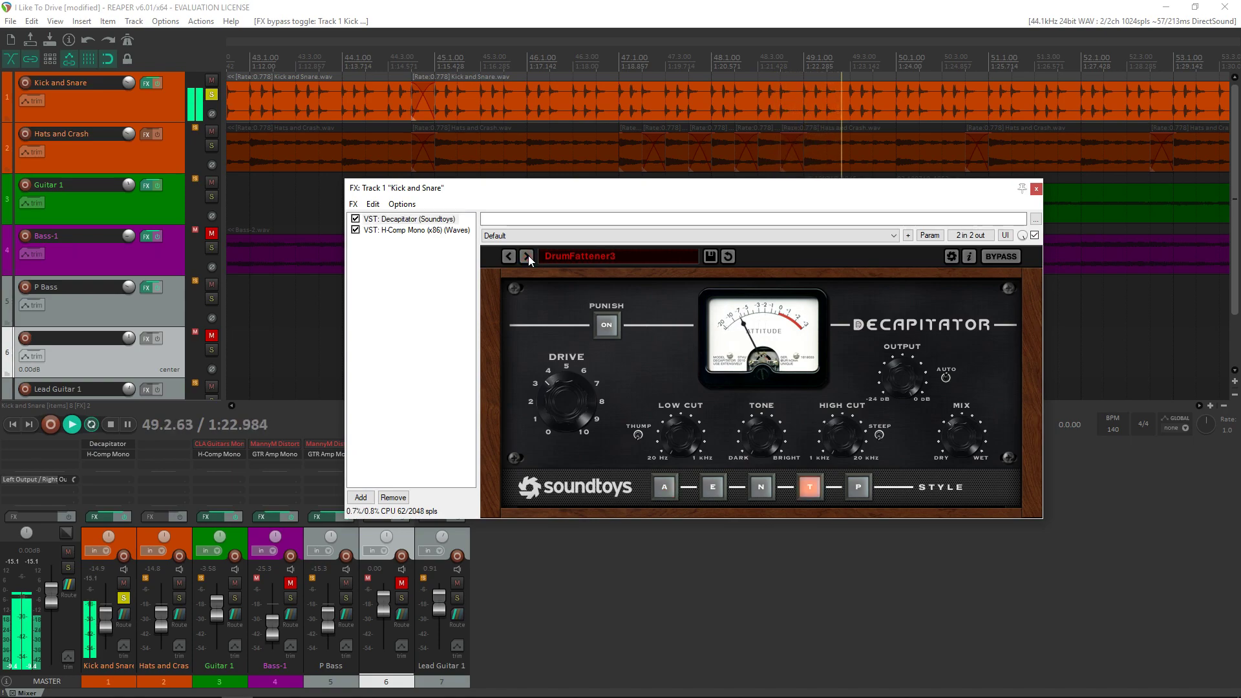
pyautogui.click(528, 255)
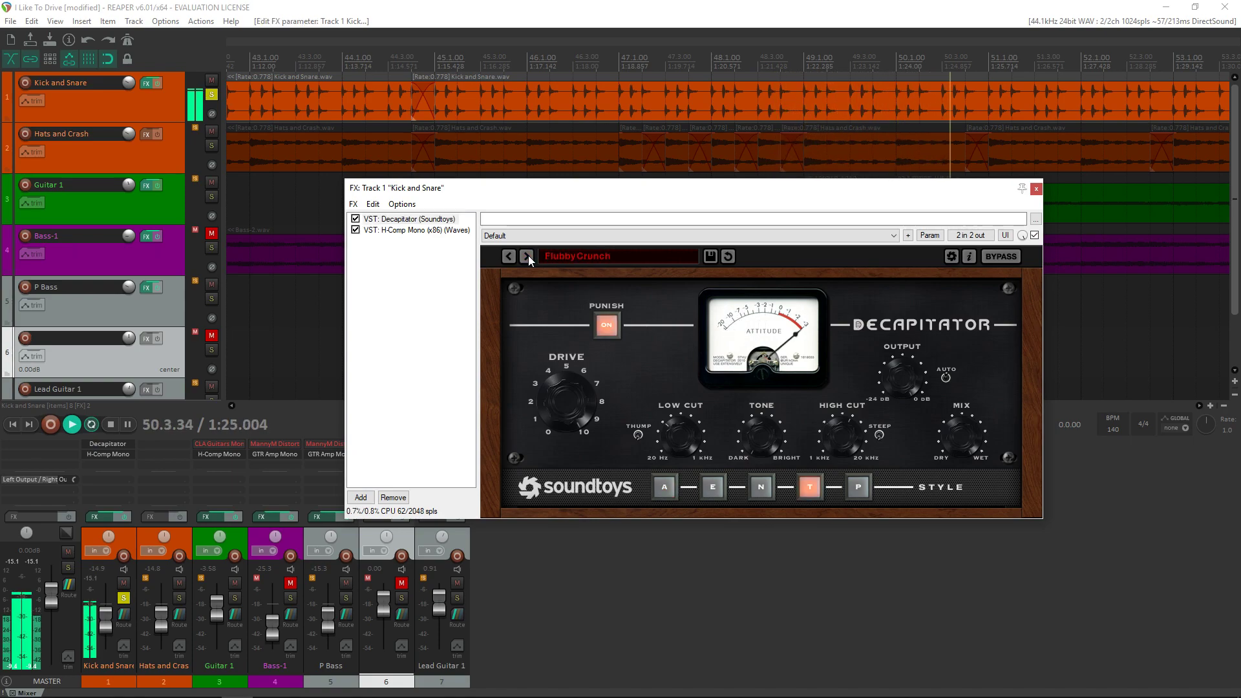
pyautogui.click(528, 255)
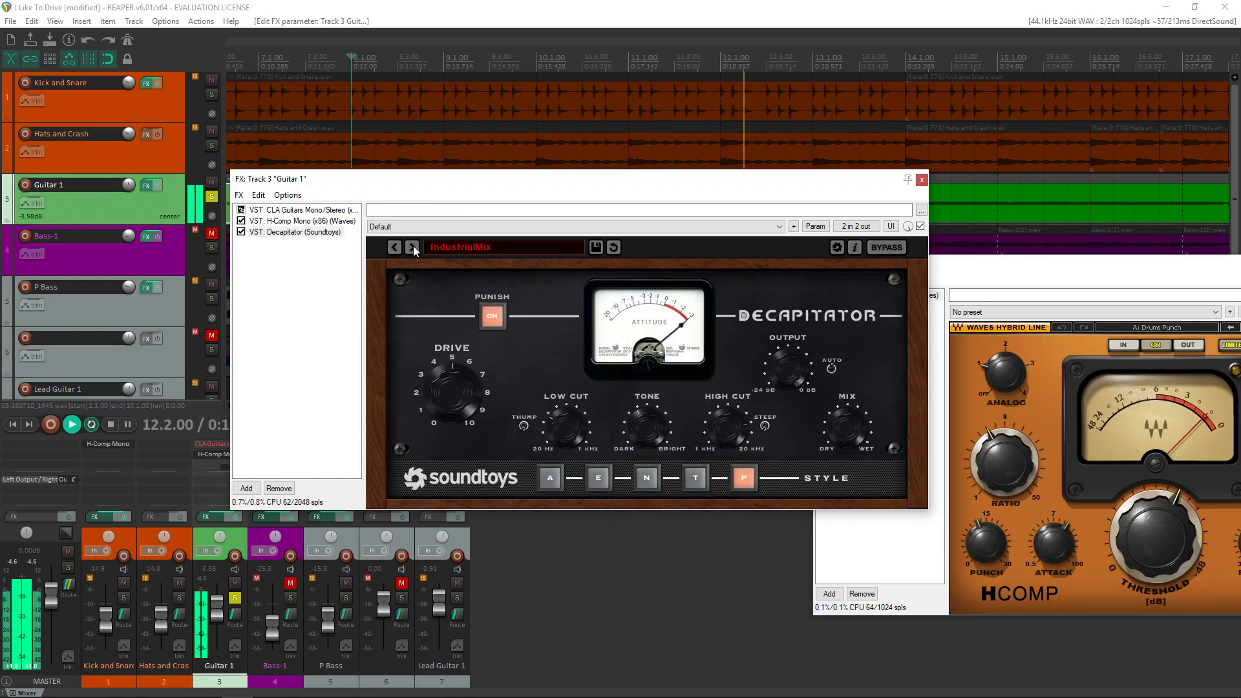
# Try the MoreEdge, Push It Harder and Bad Old Radio presets on Guitar 1's Decapitator
pyautogui.click(412, 245)
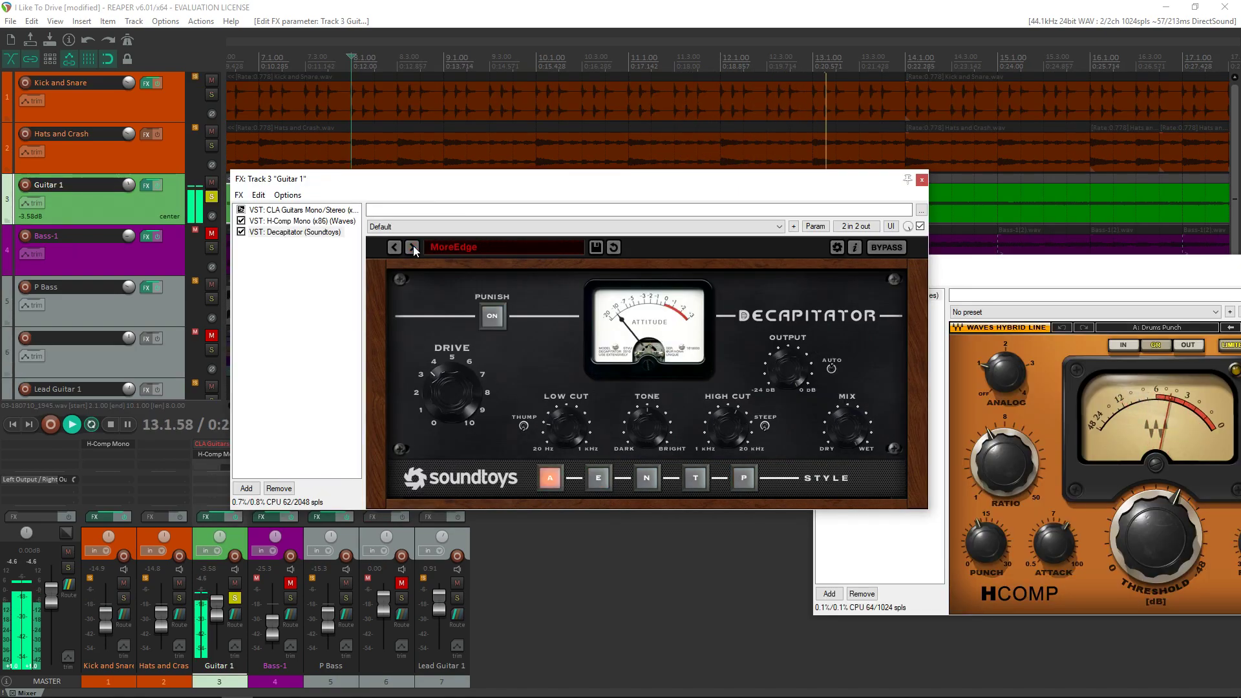
pyautogui.click(460, 248)
pyautogui.moveTo(502, 284)
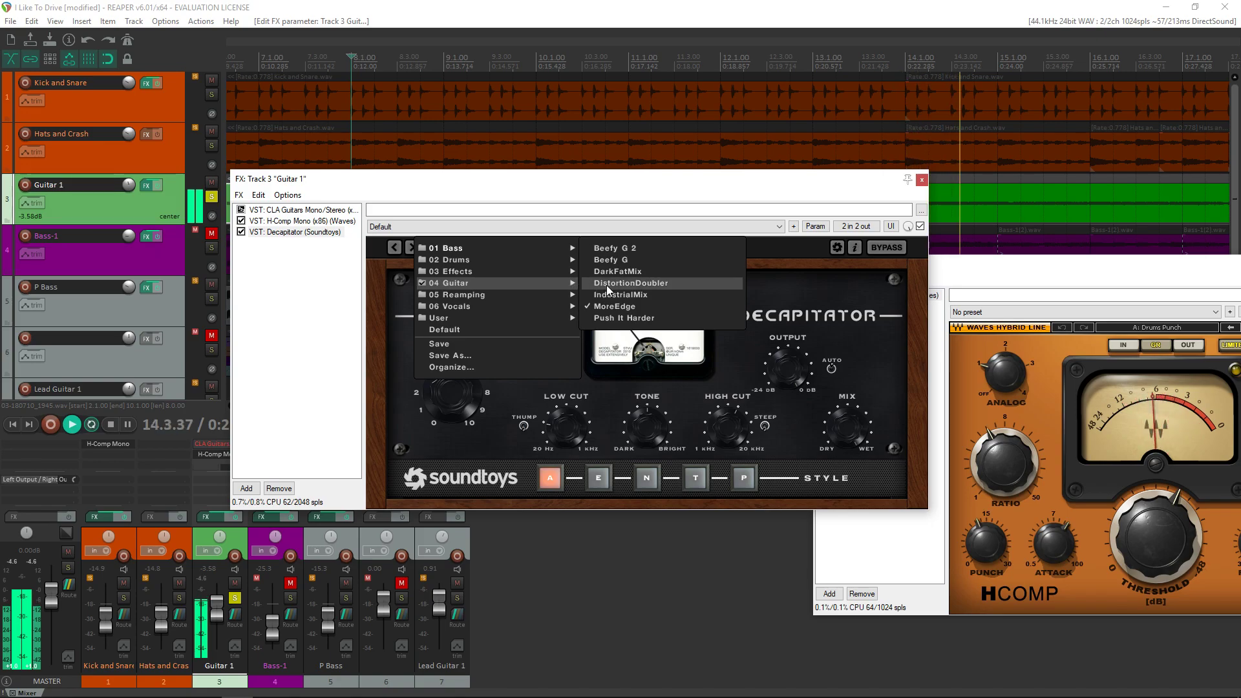
pyautogui.click(654, 317)
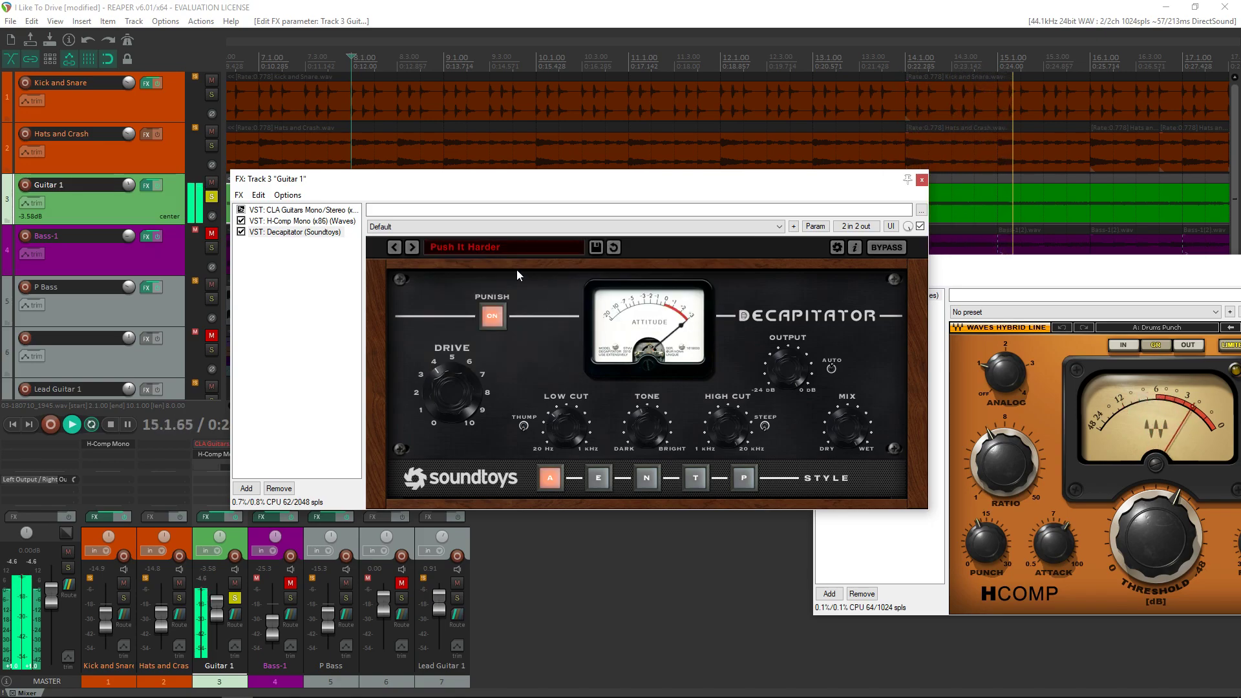
pyautogui.click(443, 245)
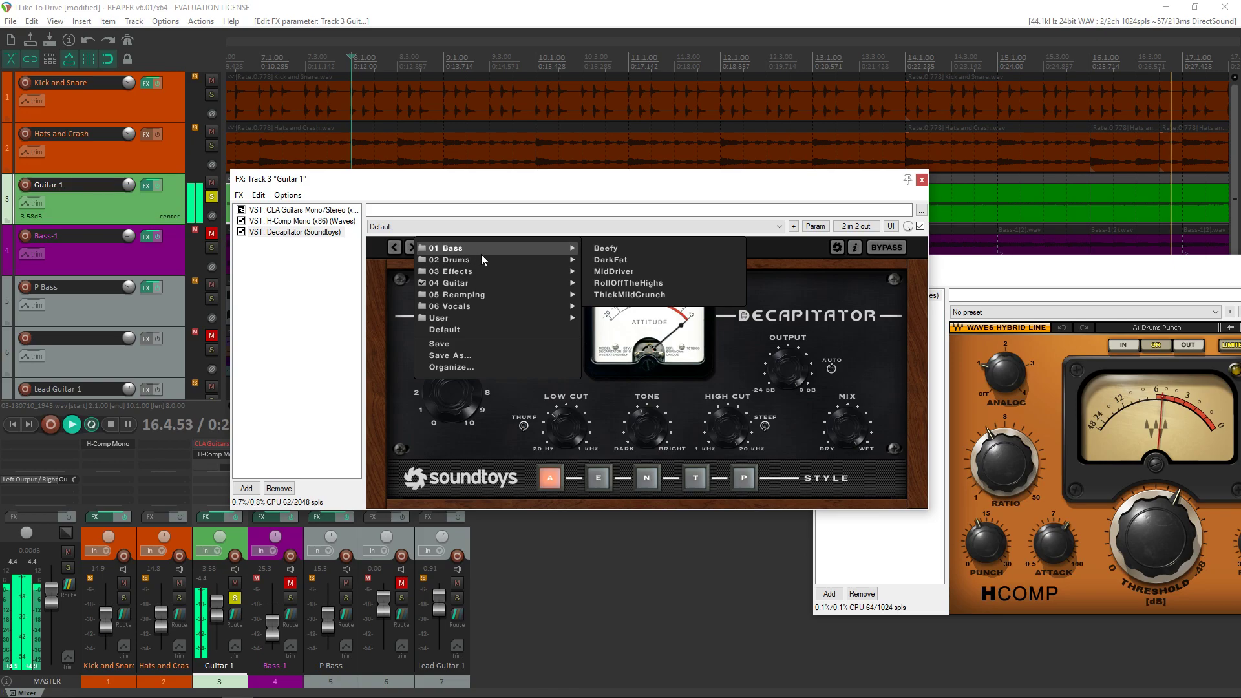
pyautogui.moveTo(516, 271)
pyautogui.click(595, 272)
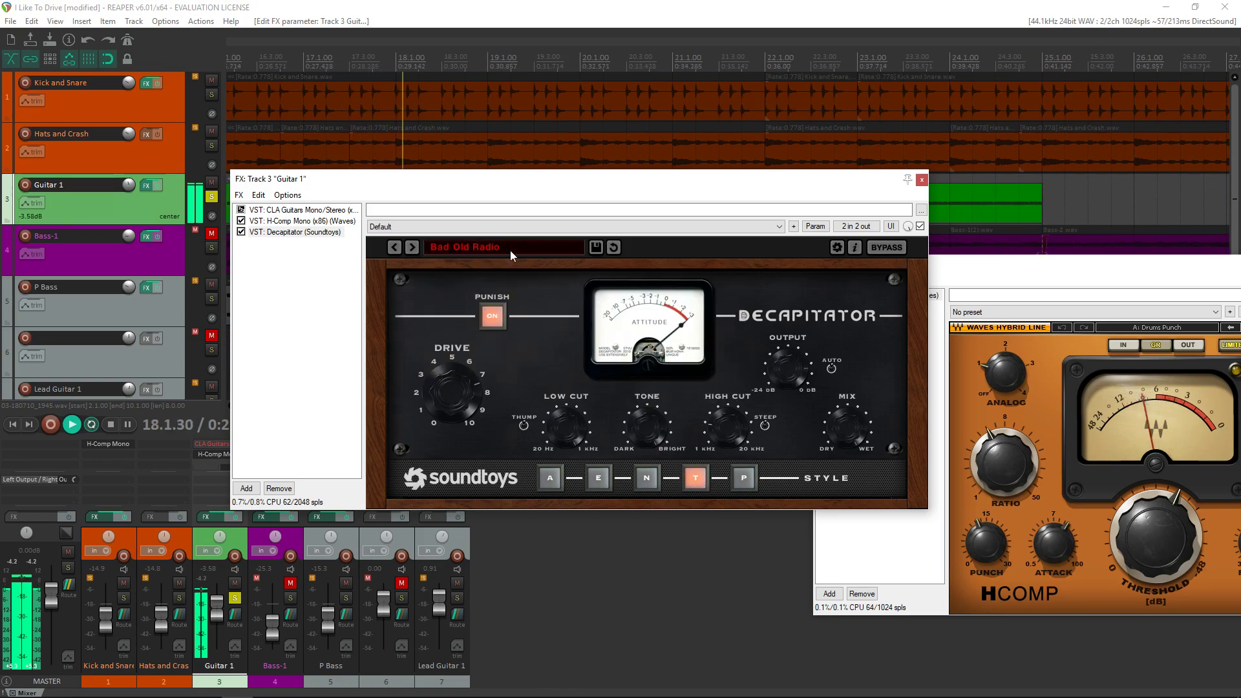
# Load the Angry Neighbor preset on Guitar 1's Decapitator
pyautogui.click(459, 246)
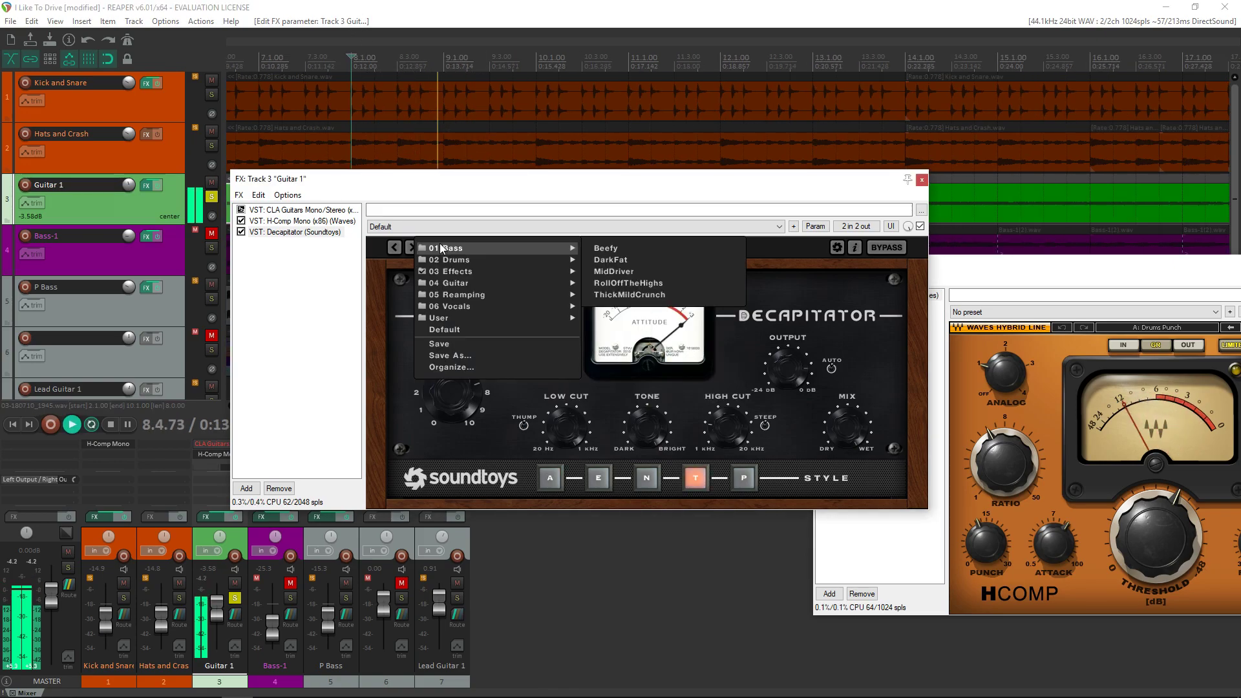
pyautogui.moveTo(514, 274)
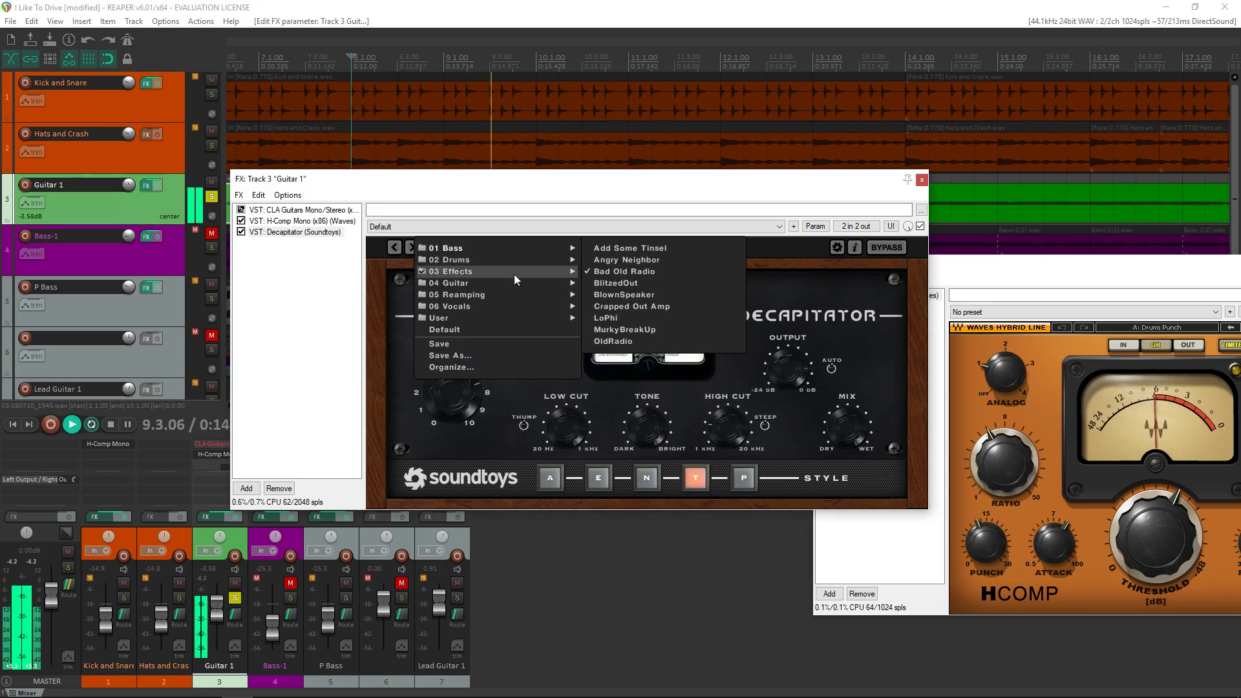
pyautogui.click(629, 260)
pyautogui.click(454, 246)
pyautogui.moveTo(453, 247)
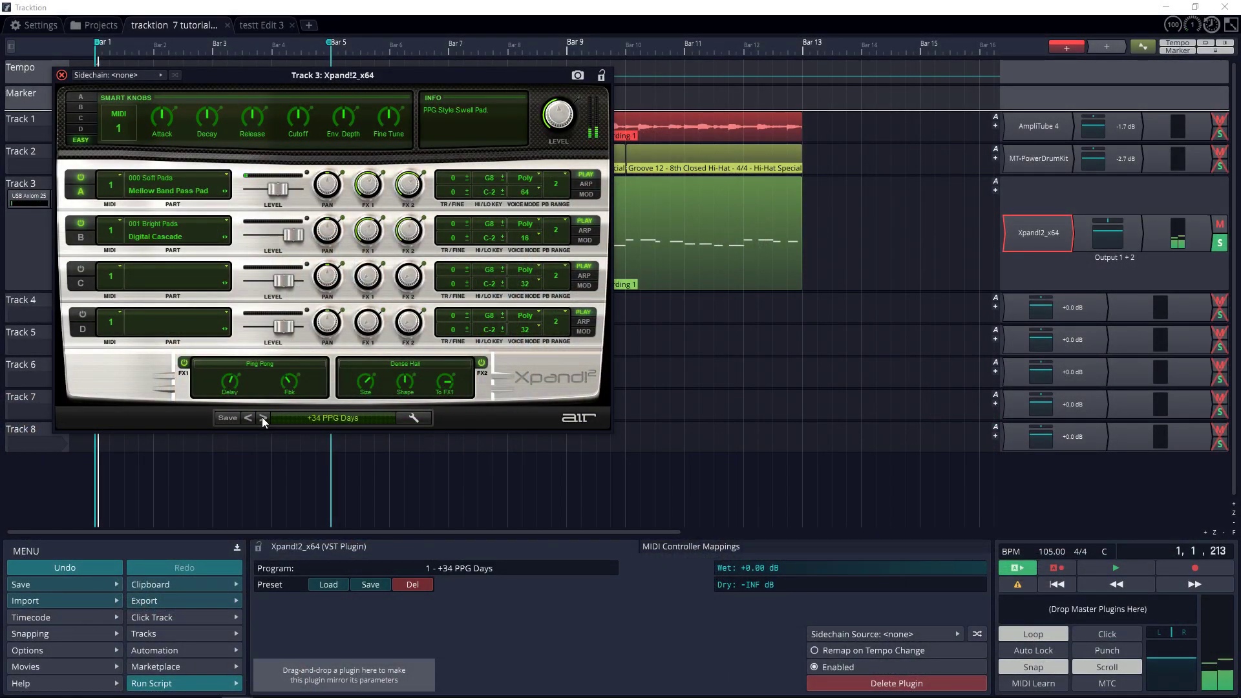
# Load 06 Polysynths > +52 Simply Nice in Xpand!2, then step forward through +53 to +56 New Digipoly
pyautogui.click(319, 417)
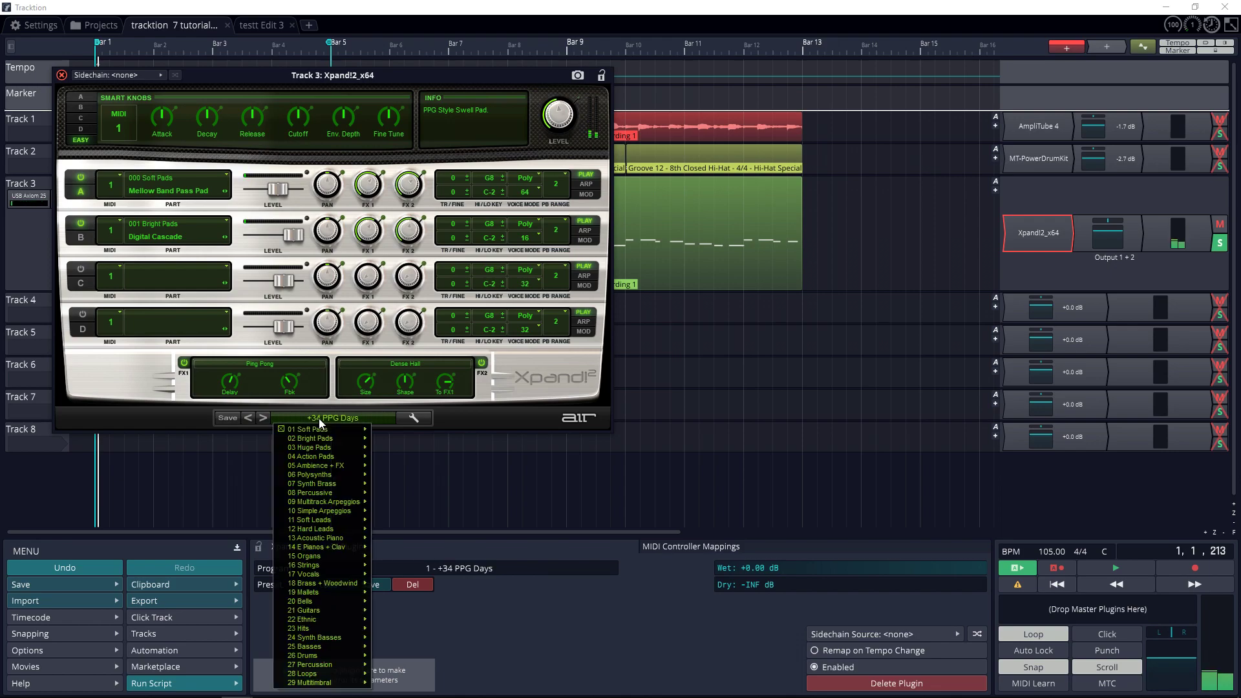
pyautogui.moveTo(338, 446)
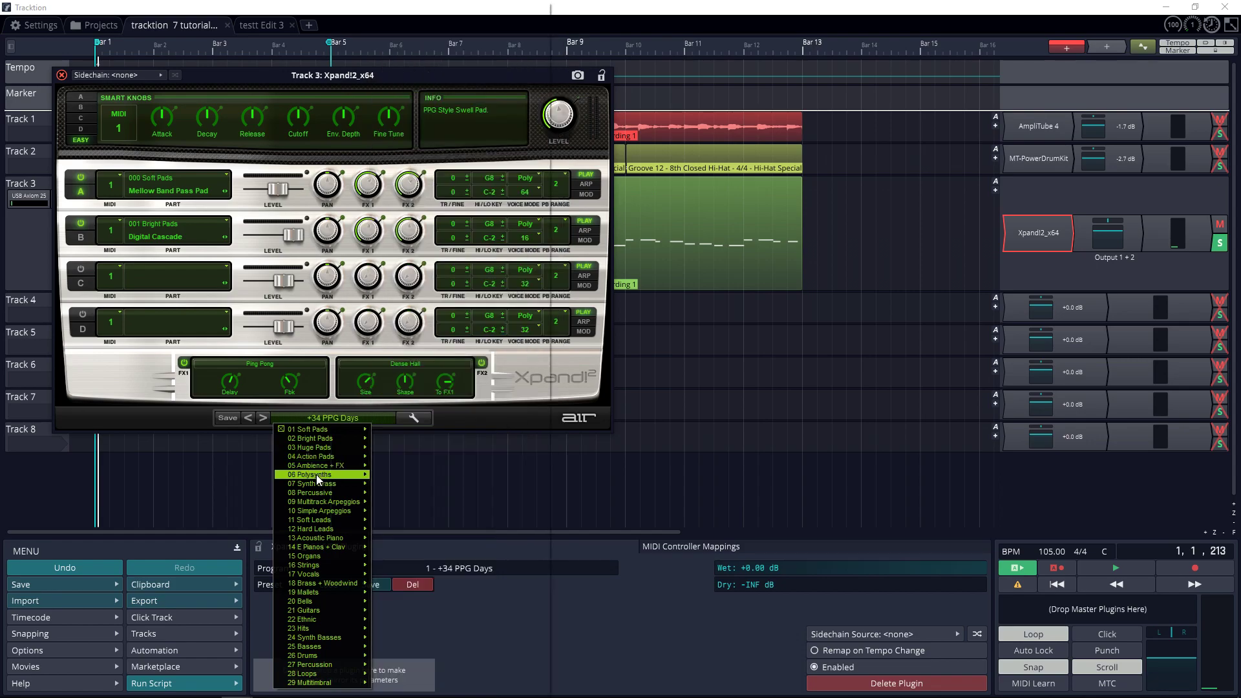
pyautogui.moveTo(316, 474)
pyautogui.click(386, 468)
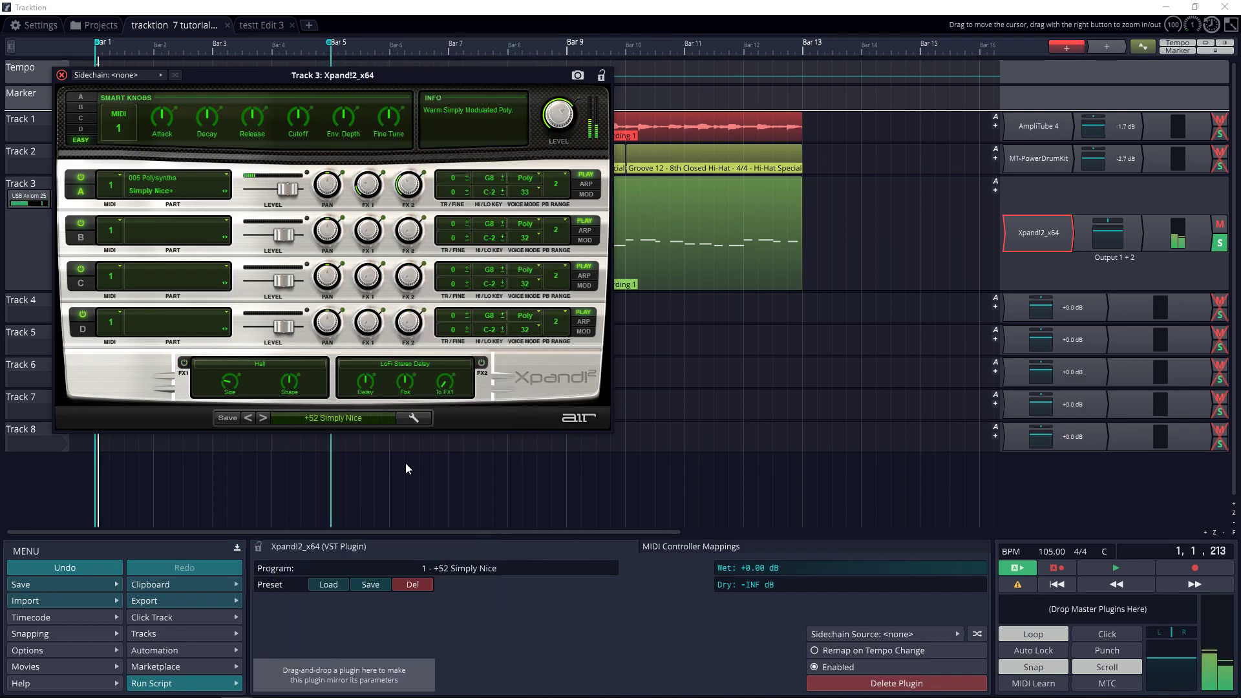
pyautogui.click(263, 418)
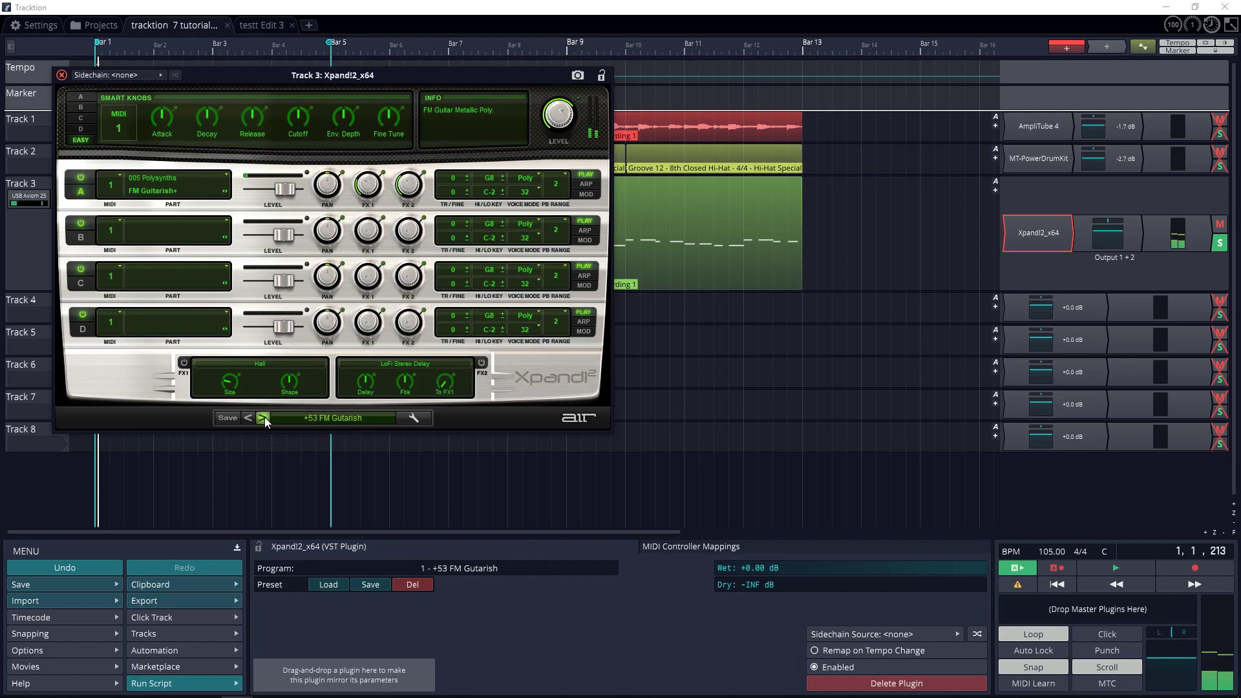
pyautogui.click(263, 418)
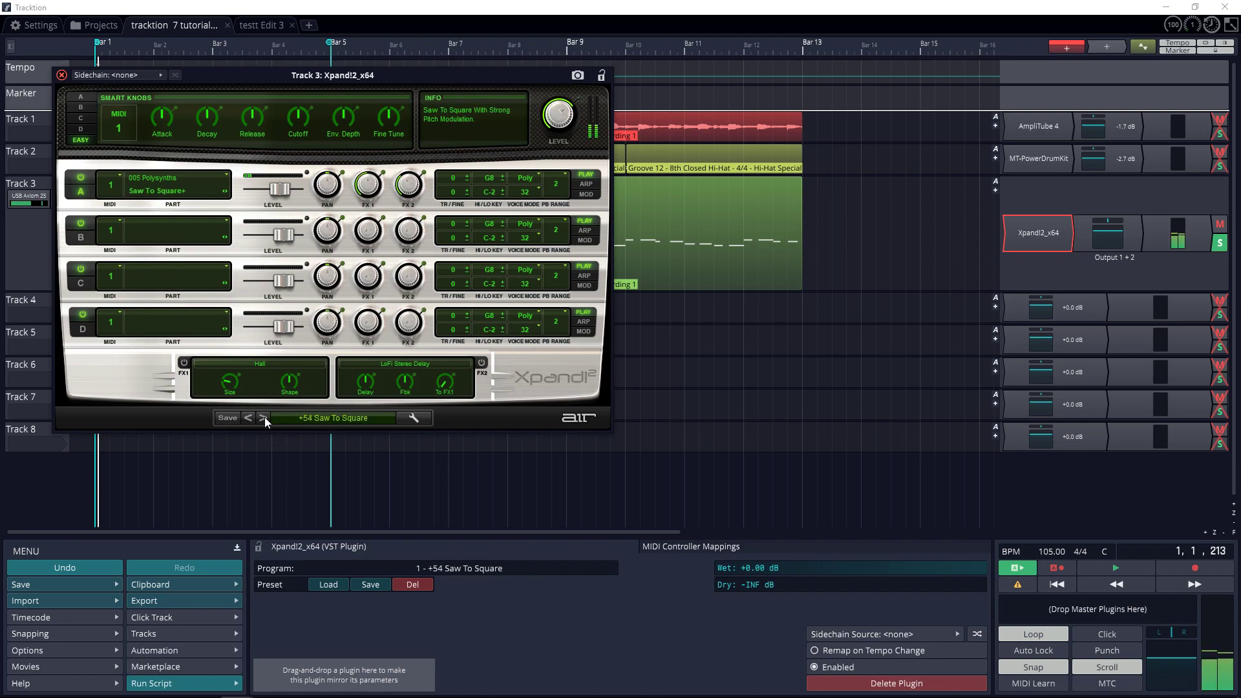
pyautogui.click(263, 418)
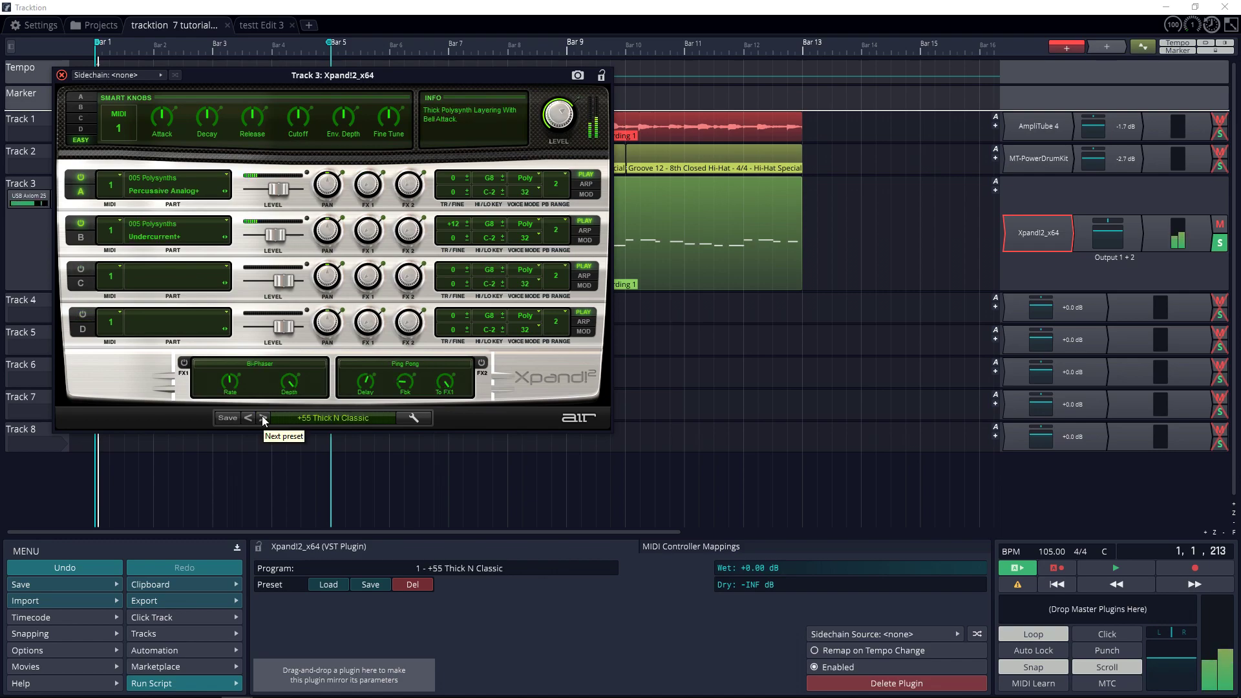
pyautogui.click(264, 419)
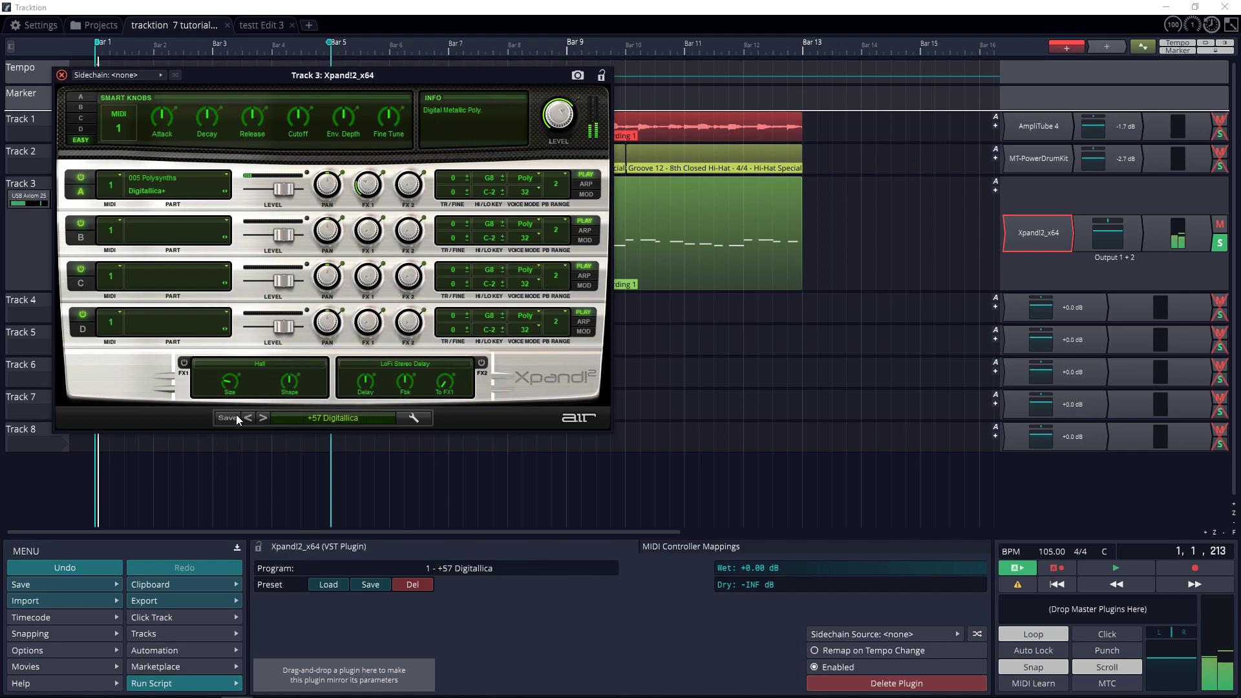
# Load the +03 Eee Rail Arp preset and step forward to +05 Dancing Breath
pyautogui.click(327, 419)
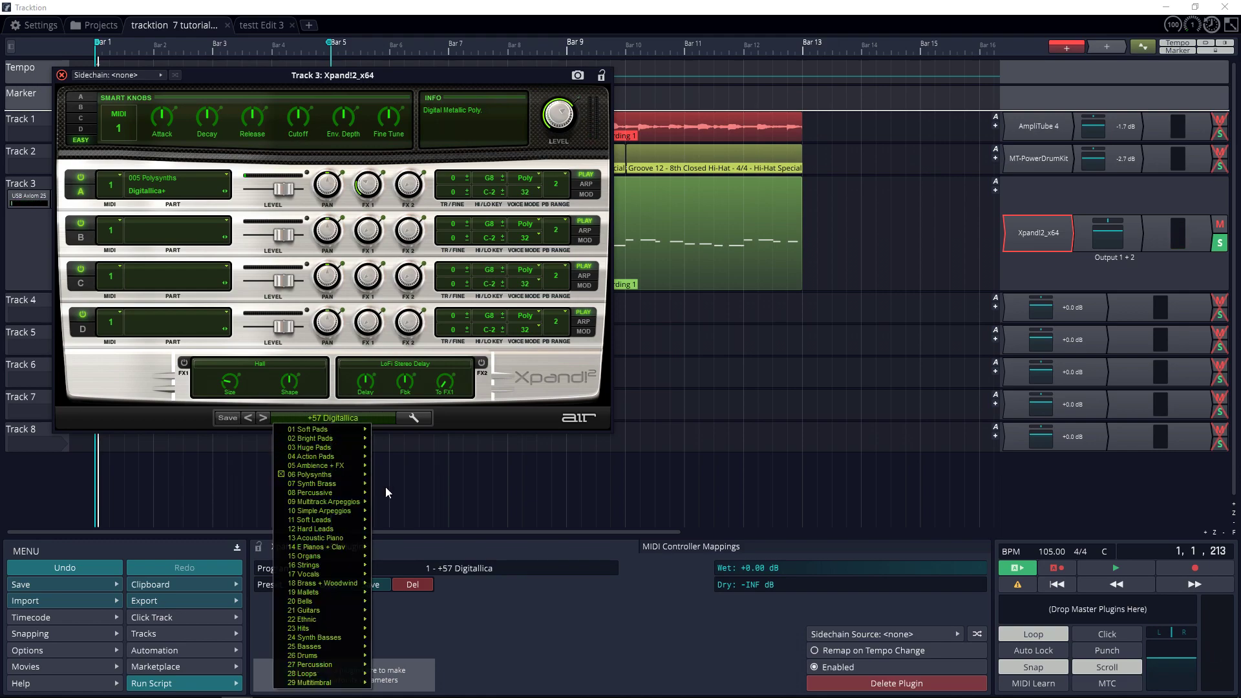
pyautogui.moveTo(343, 527)
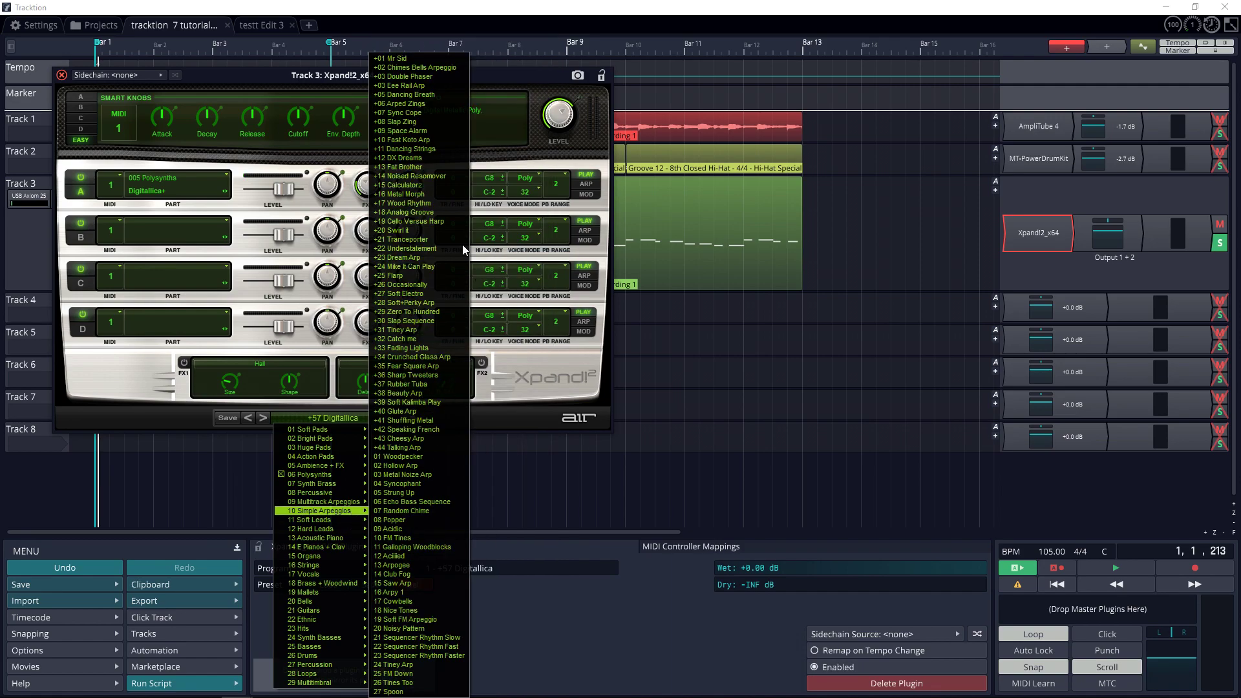
pyautogui.click(427, 86)
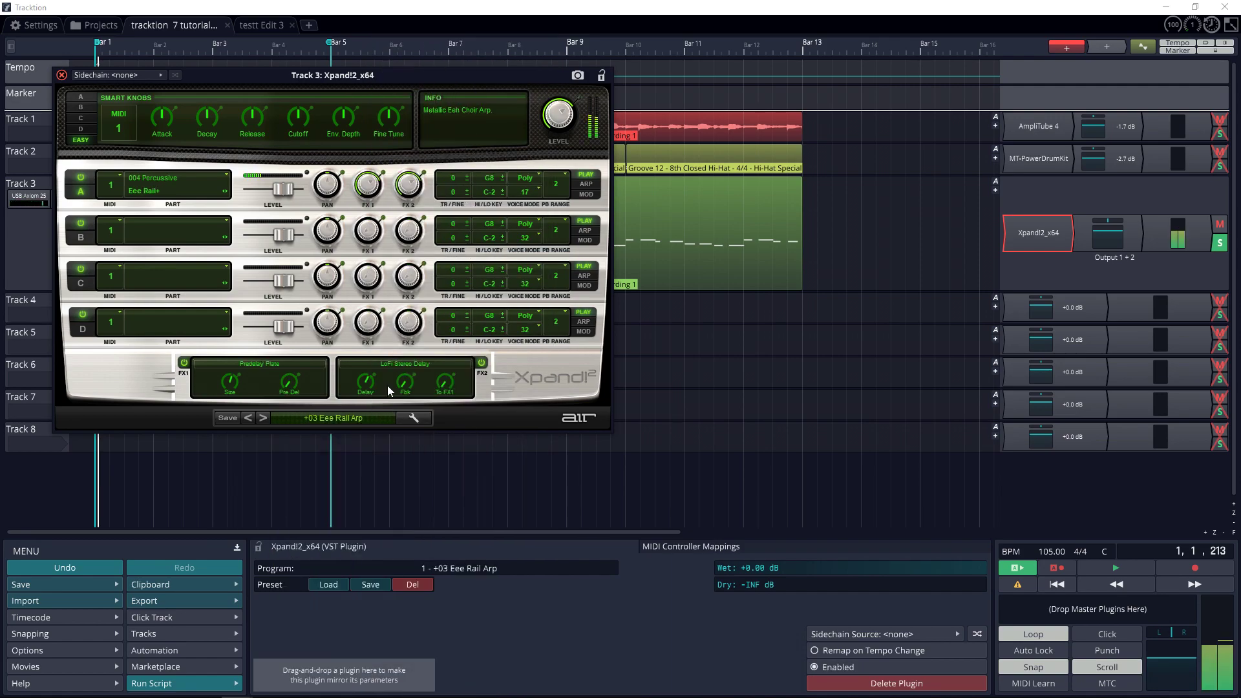
pyautogui.click(262, 417)
pyautogui.click(262, 417)
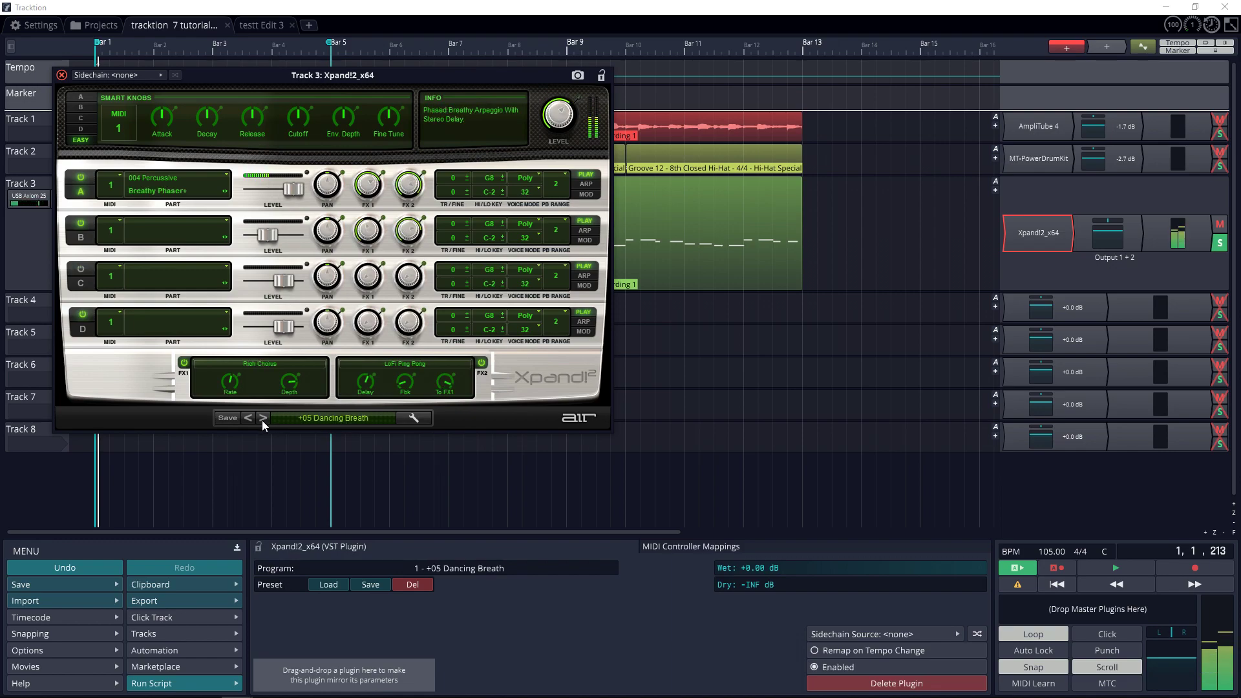
pyautogui.click(263, 417)
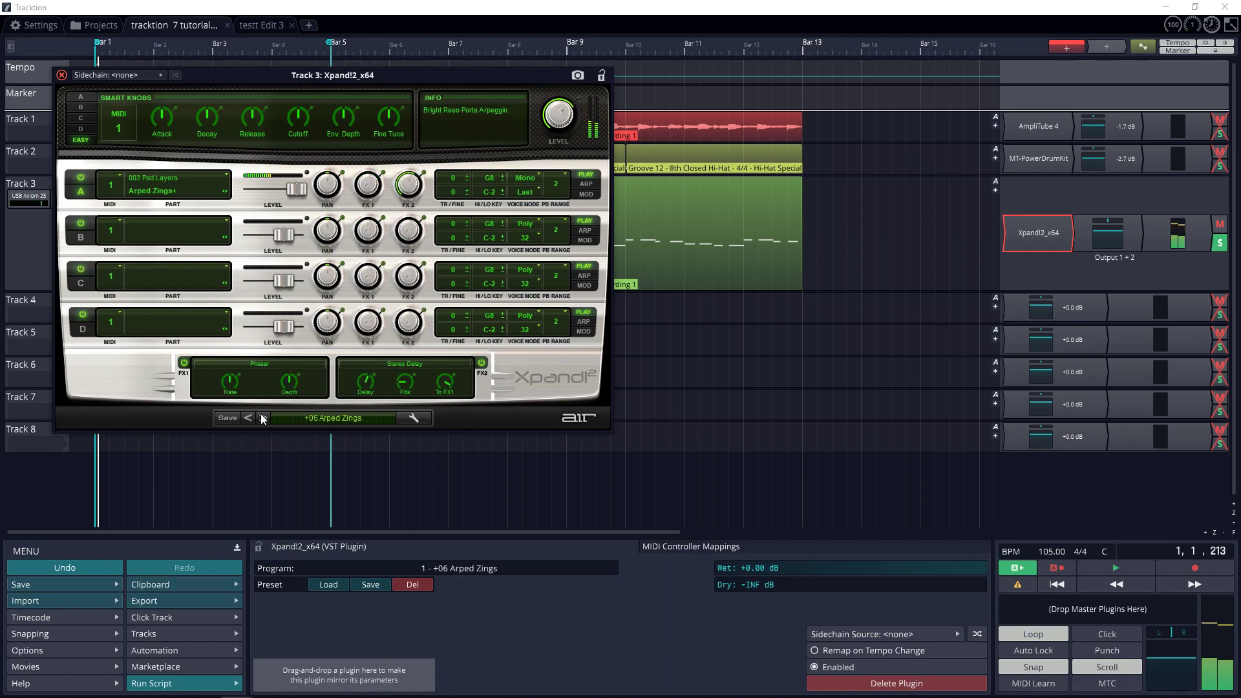
# Pick 14 Sieling, step through lead and bass presets, and settle on +03 Soundtracker
pyautogui.click(336, 417)
pyautogui.click(329, 447)
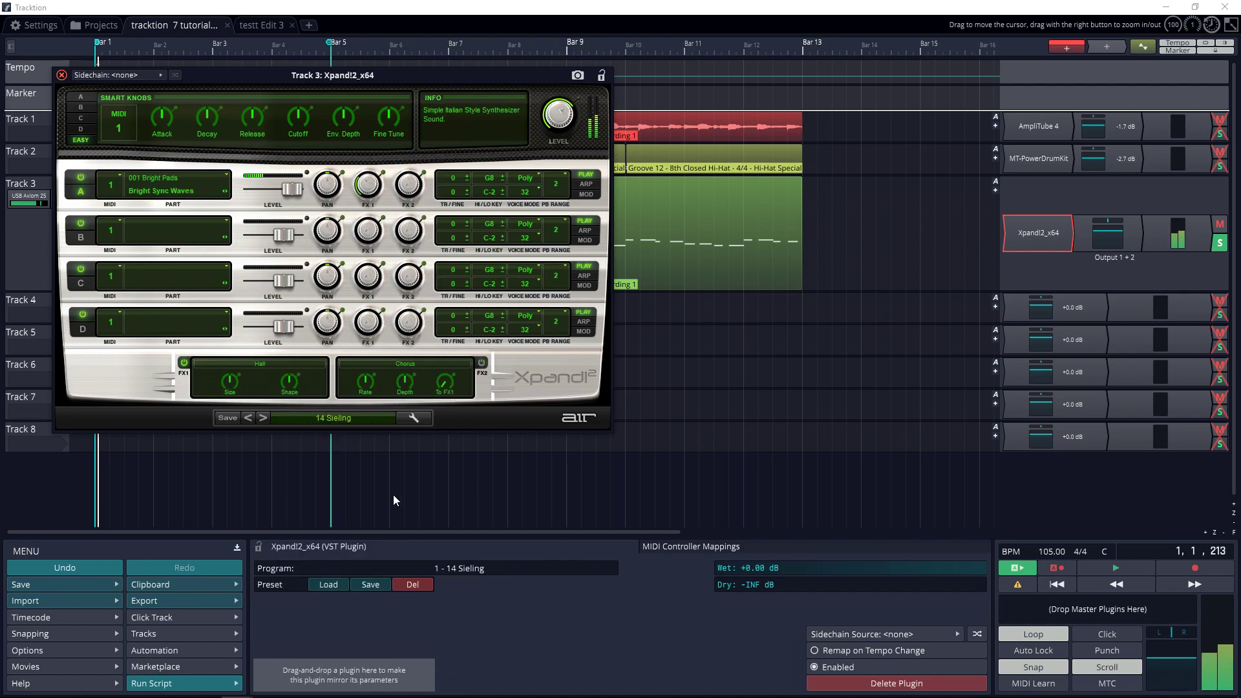
pyautogui.click(263, 418)
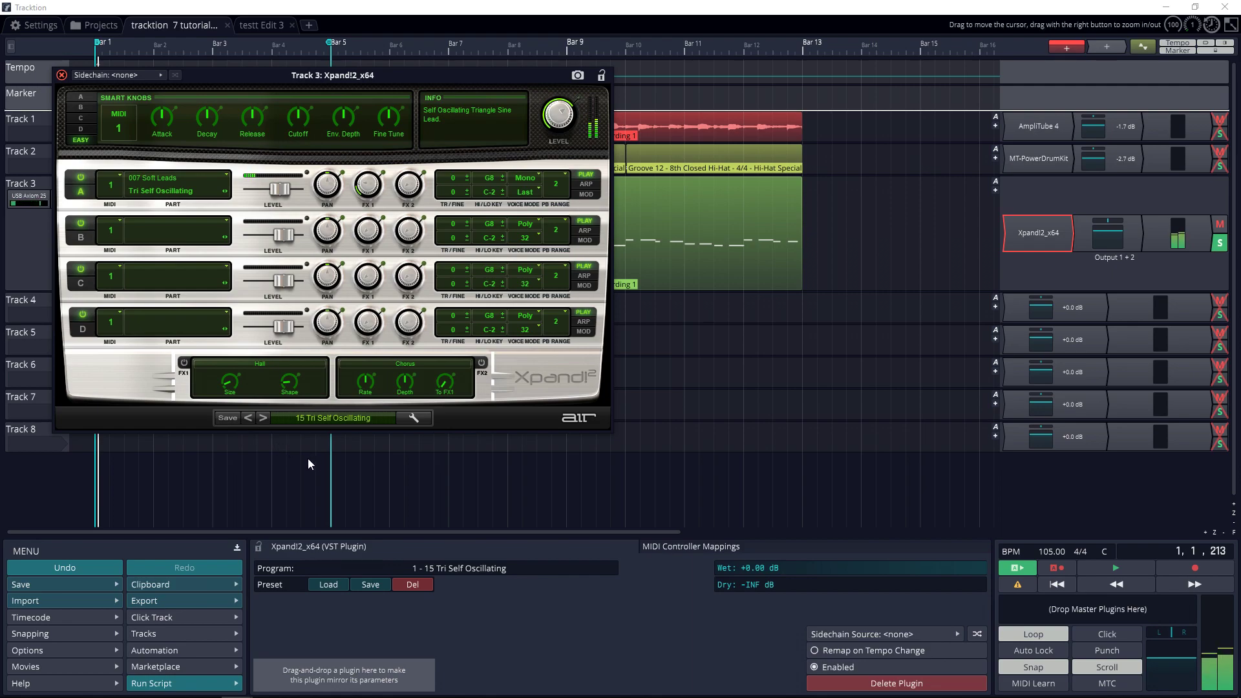
pyautogui.click(263, 418)
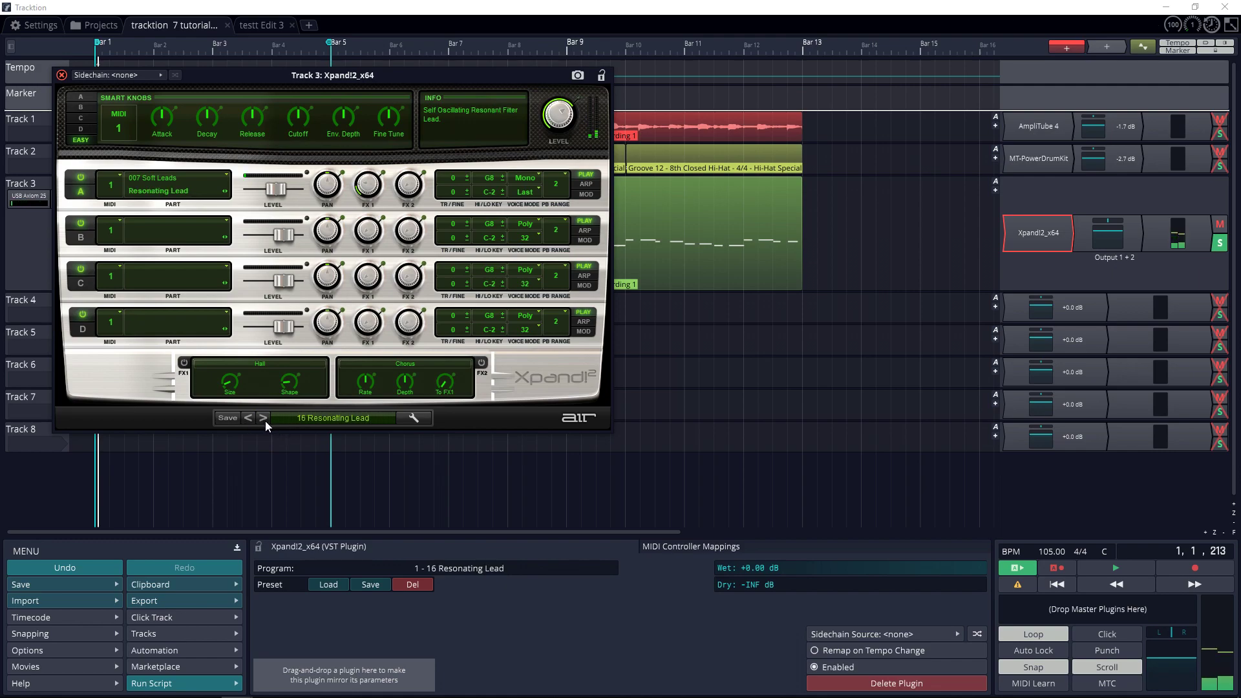
pyautogui.click(262, 418)
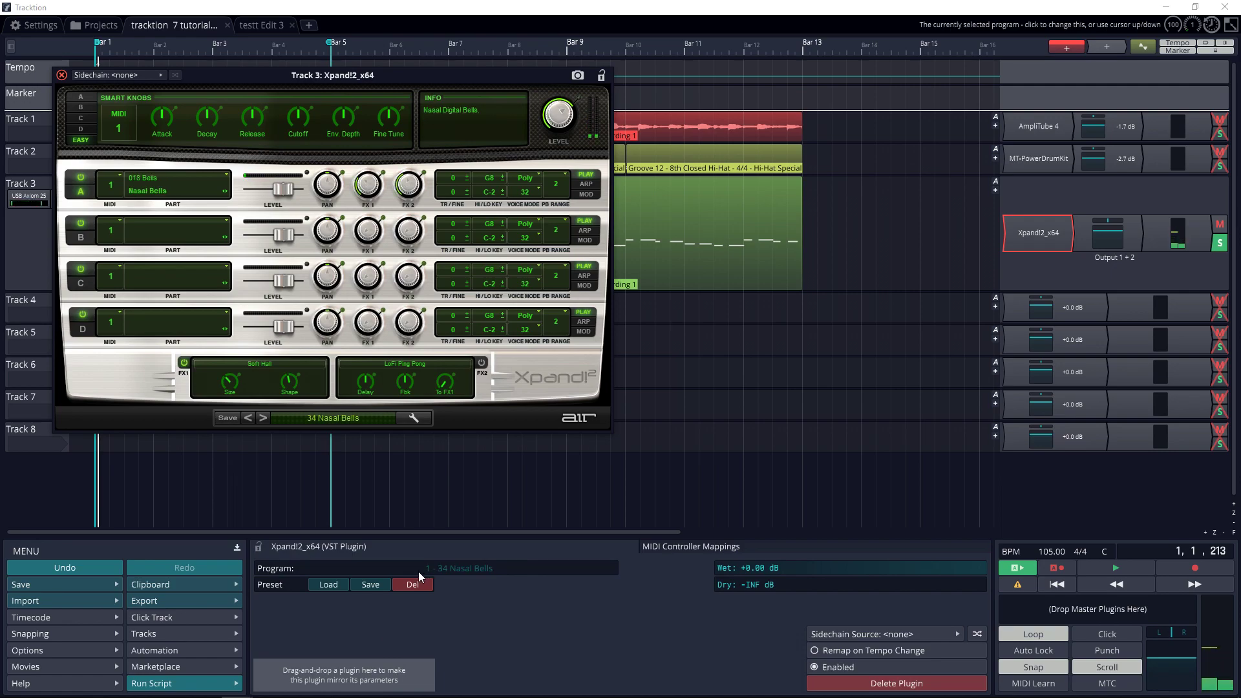
pyautogui.click(248, 417)
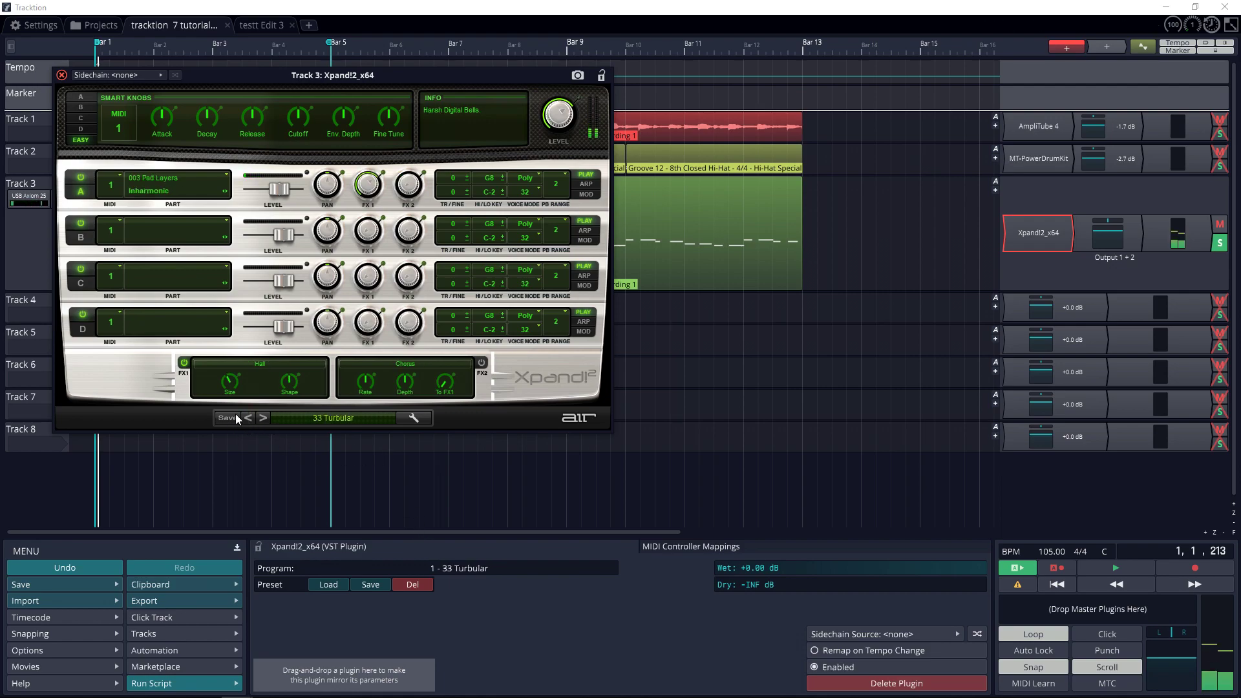
pyautogui.click(249, 418)
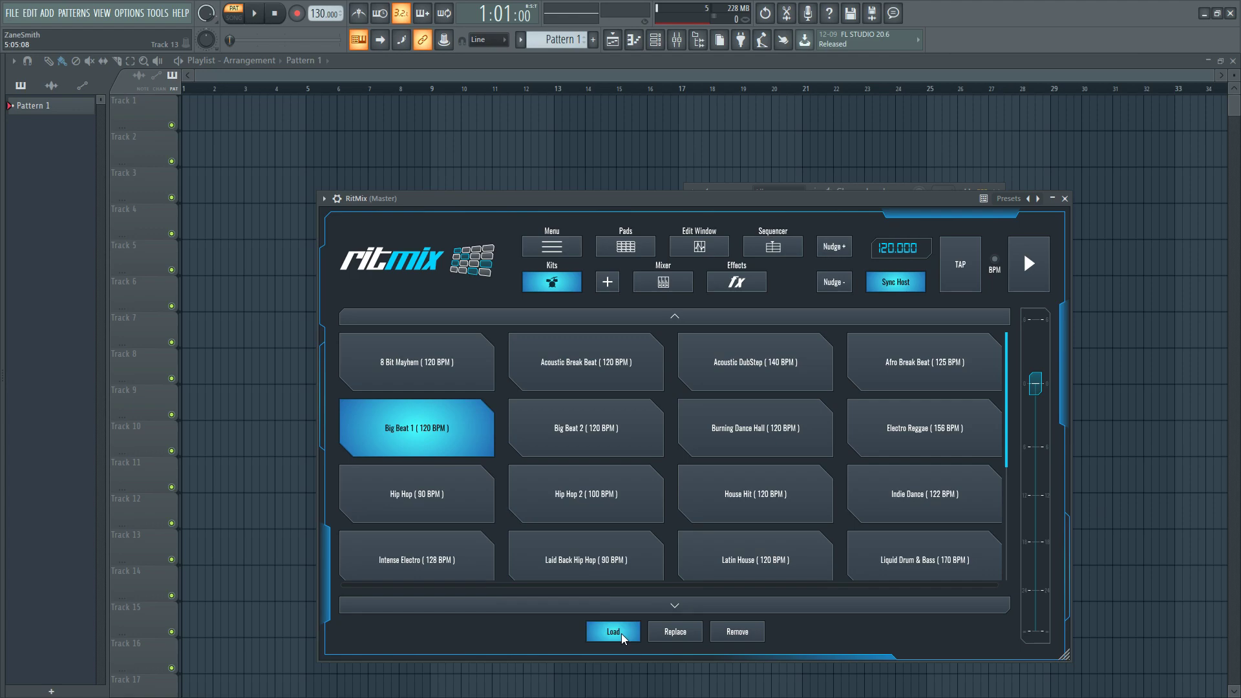
# Load the Big Beat 1 kit into RitMix, confirming it replaces the current kit
pyautogui.click(613, 631)
pyautogui.click(676, 463)
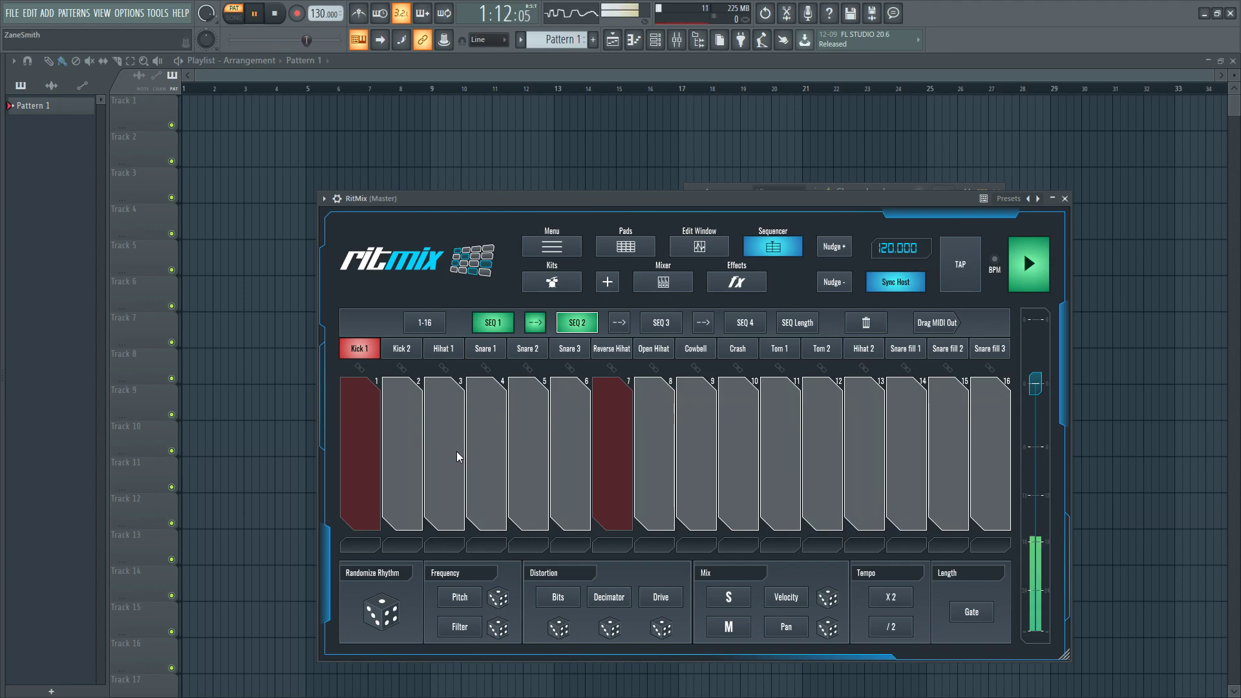
# Review RitMix patterns for Kick 2, Hihat 1, Snare 1-3, Reverse Hihat, Open Hihat, Cowbell, then show the pads
pyautogui.click(401, 349)
pyautogui.click(443, 349)
pyautogui.click(485, 348)
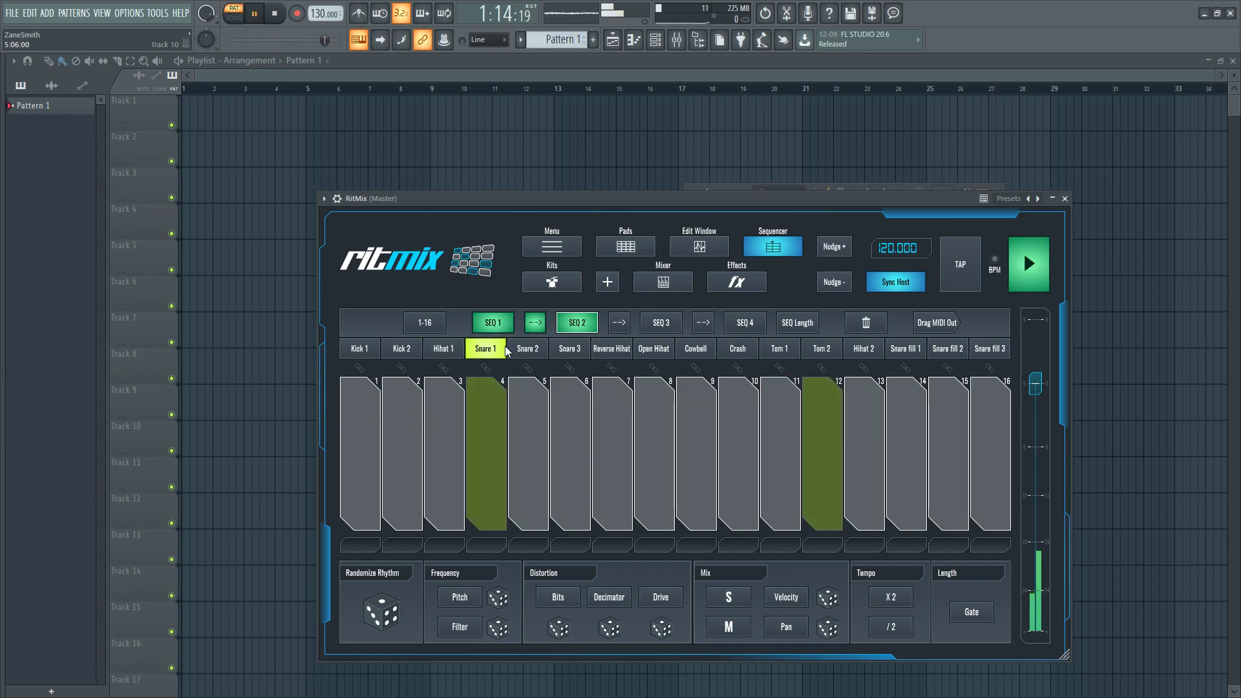
pyautogui.click(536, 350)
pyautogui.click(569, 349)
pyautogui.click(612, 349)
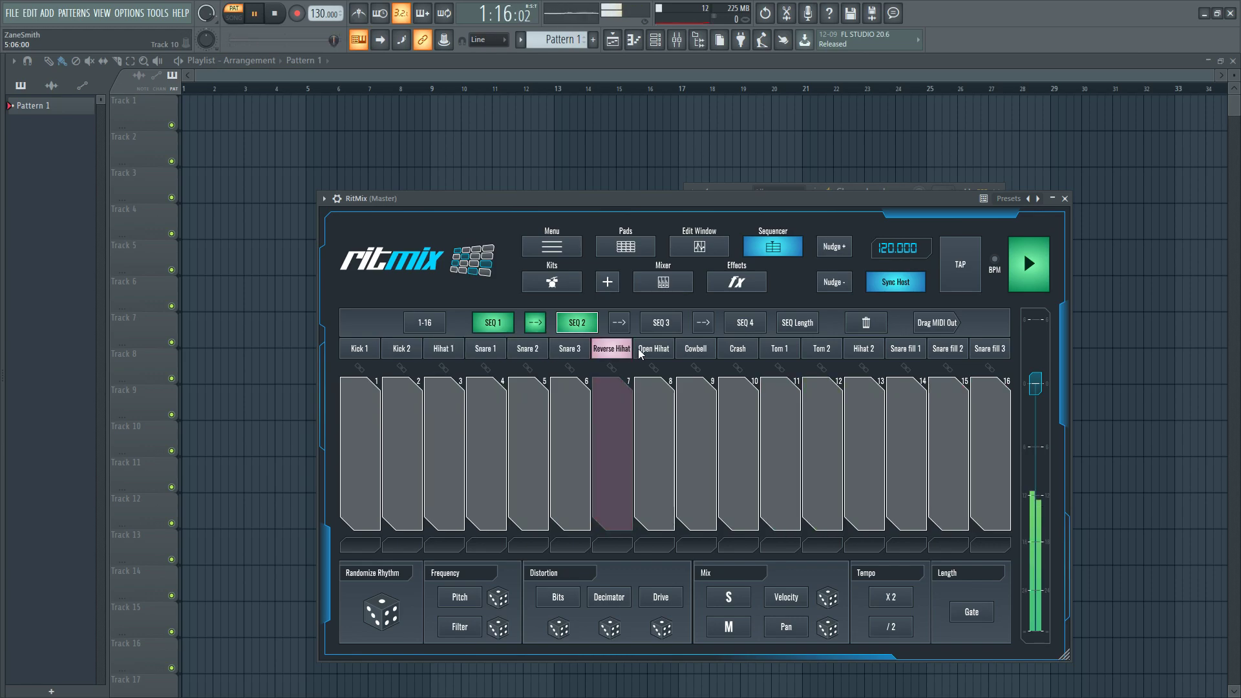
pyautogui.click(654, 349)
pyautogui.click(690, 350)
pyautogui.click(610, 250)
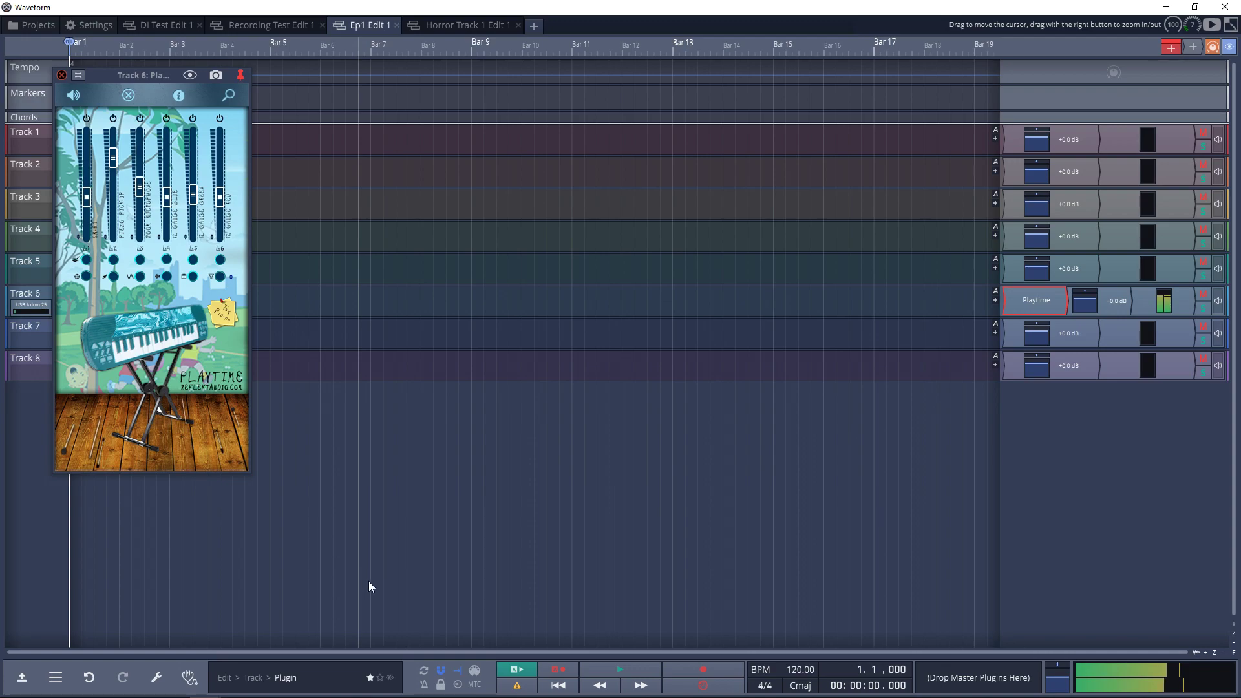
# Load Toy Ukulele from Playtime's Instrument List, then switch Playtime to the toy banjo
pyautogui.click(234, 321)
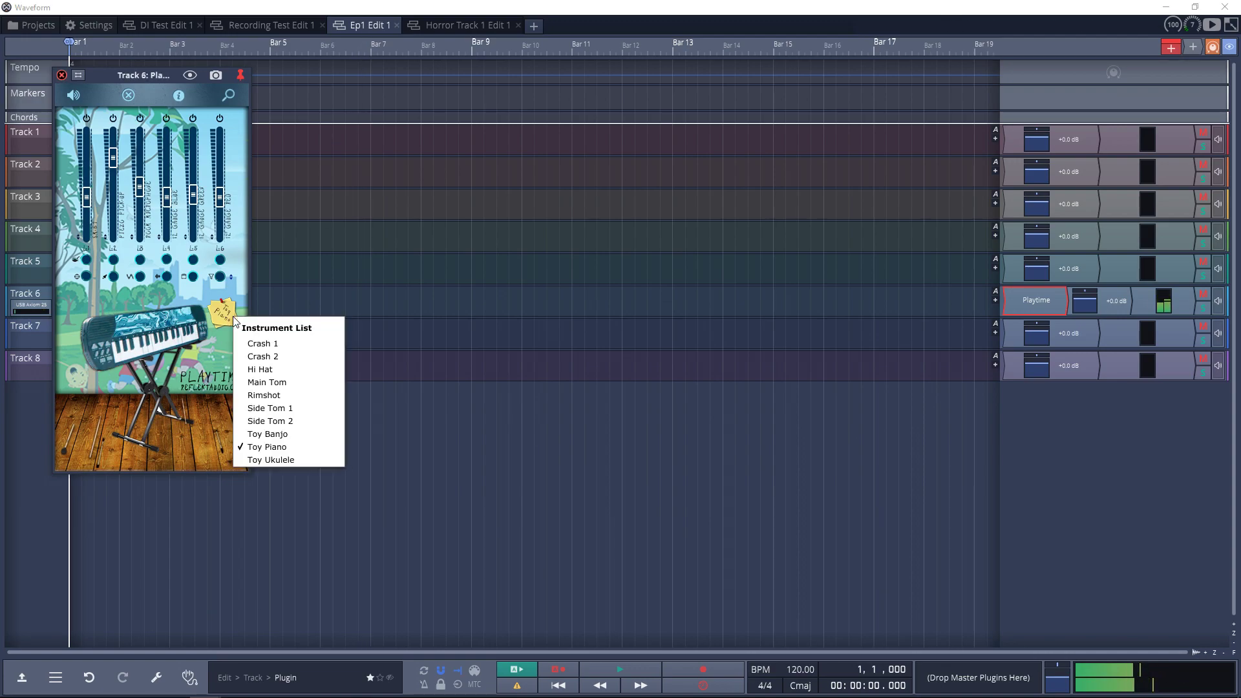
pyautogui.click(266, 462)
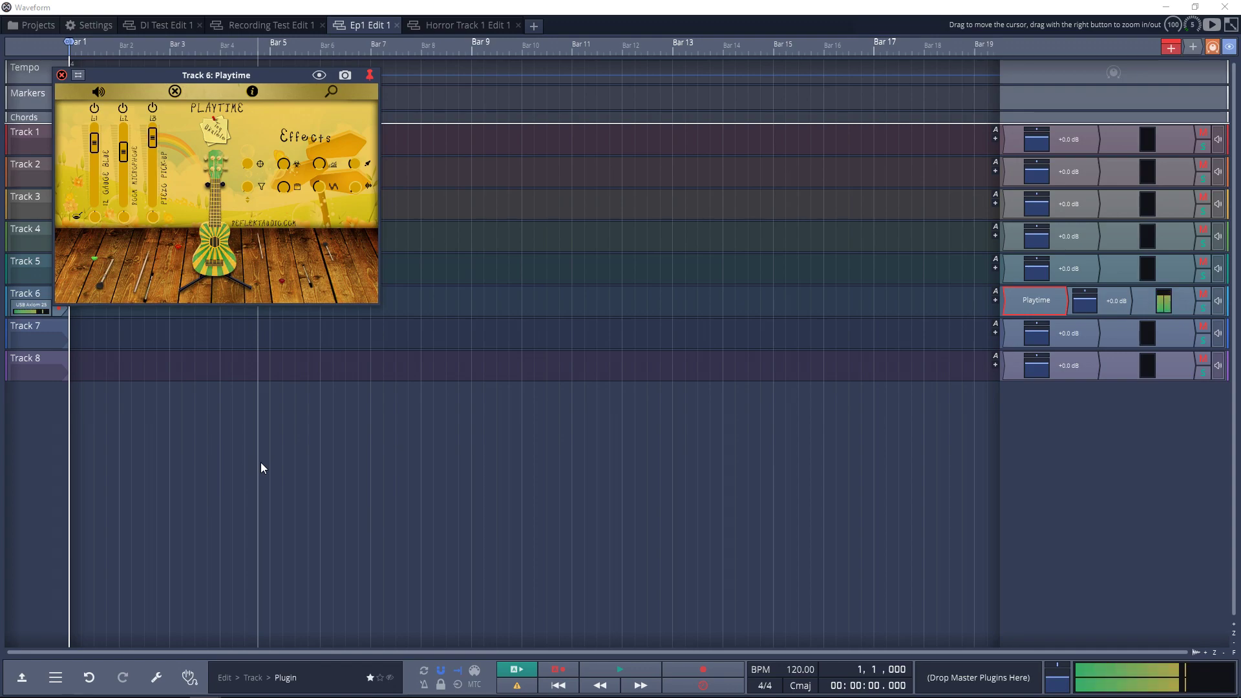
pyautogui.click(245, 234)
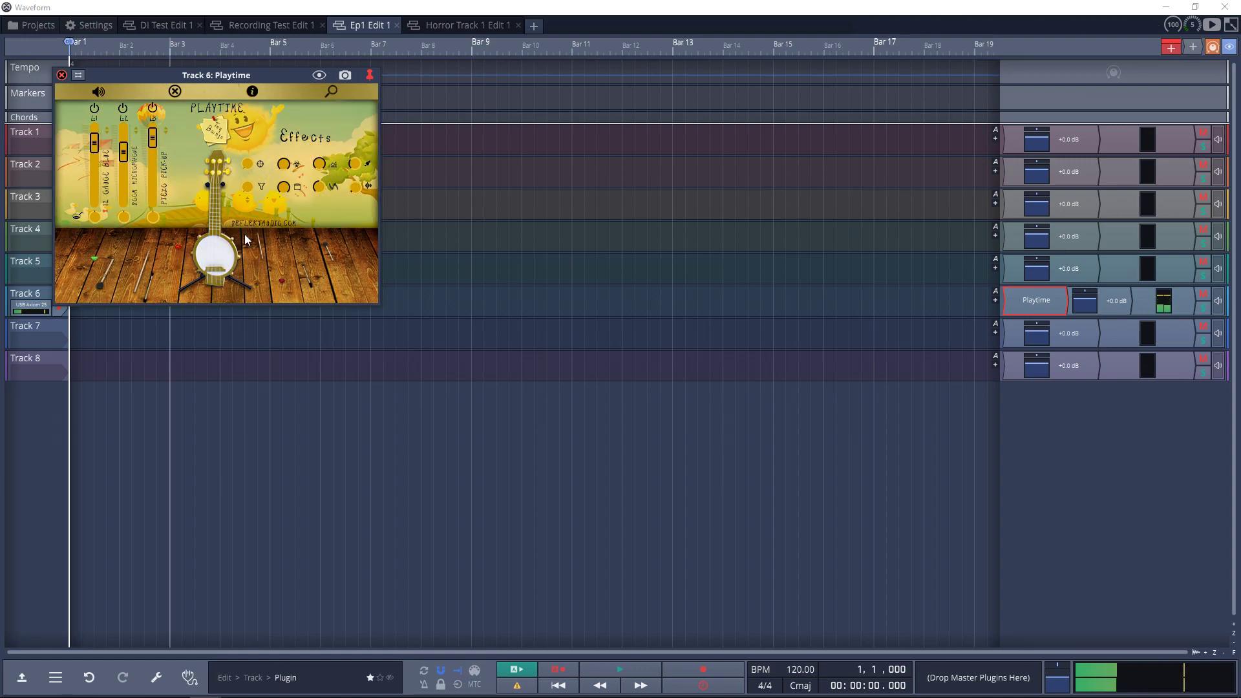